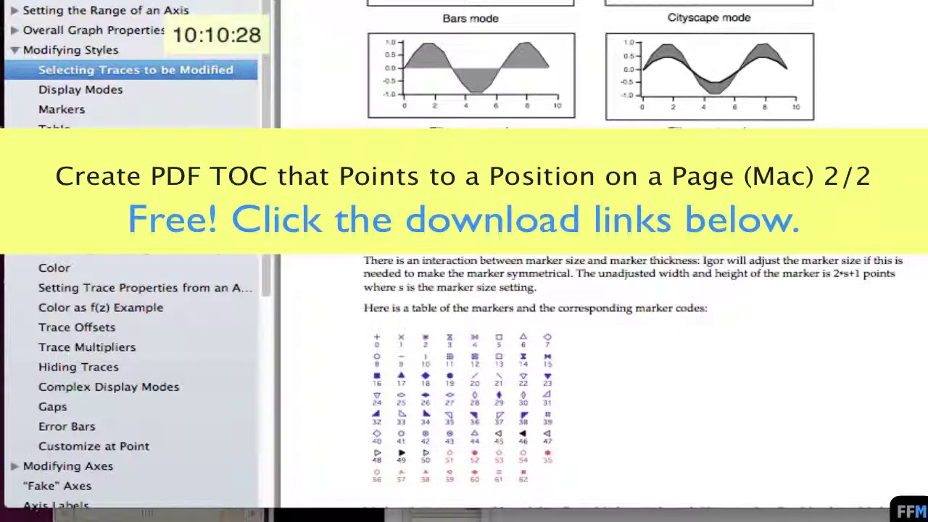
Jump to the Table section of the graphs PDF using Preview's sidebar bookmark
{"action": "left_click", "coordinate": [54, 129]}
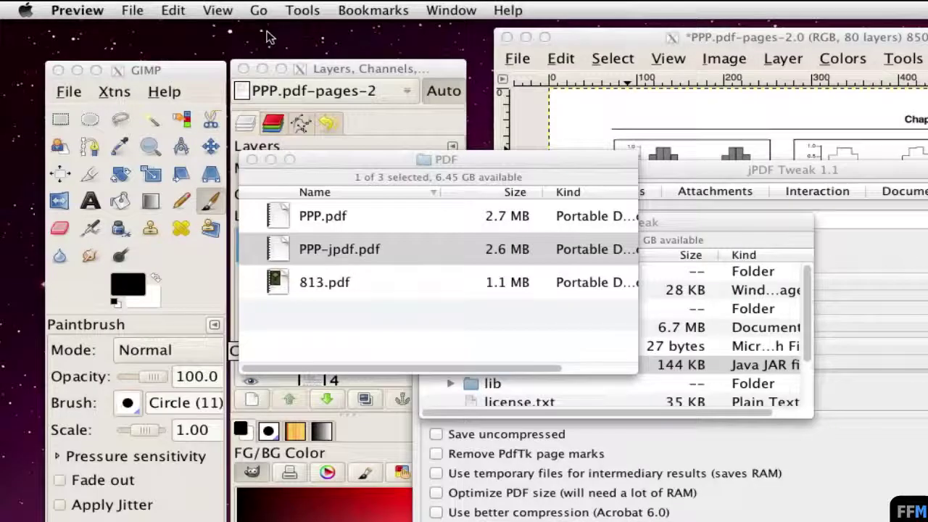
Open 813.pdf from the PDF folder in Preview, confirm it has no bookmarks, and close it
{"action": "left_click", "coordinate": [563, 163]}
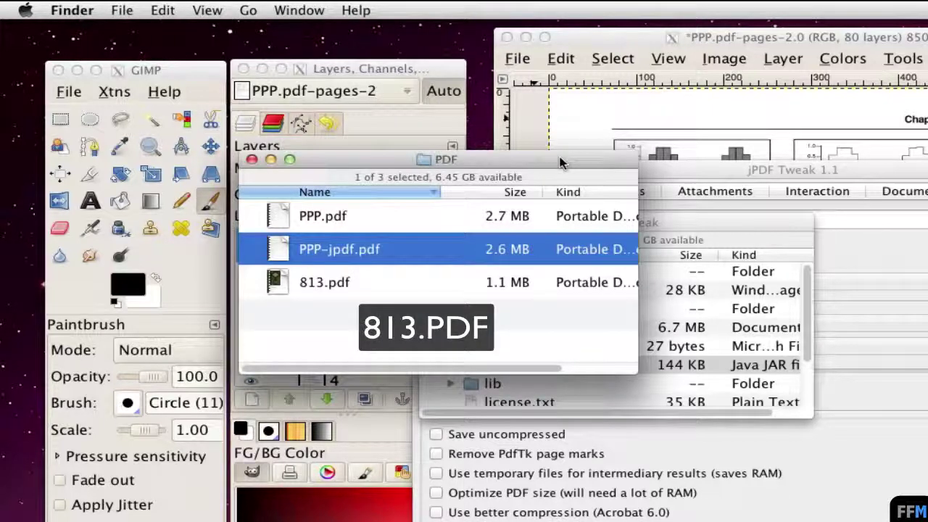
{"action": "left_click", "coordinate": [374, 275]}
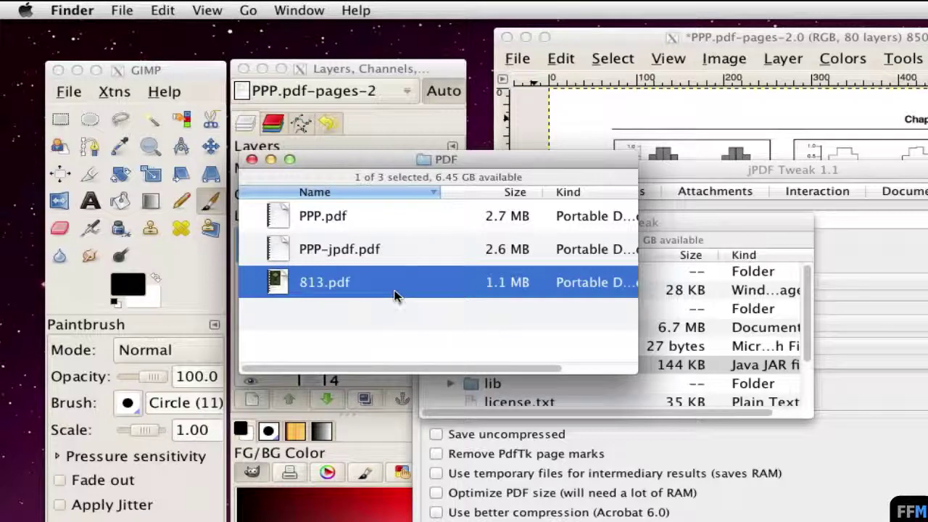
{"action": "right_click", "coordinate": [400, 284]}
{"action": "left_click", "coordinate": [417, 292]}
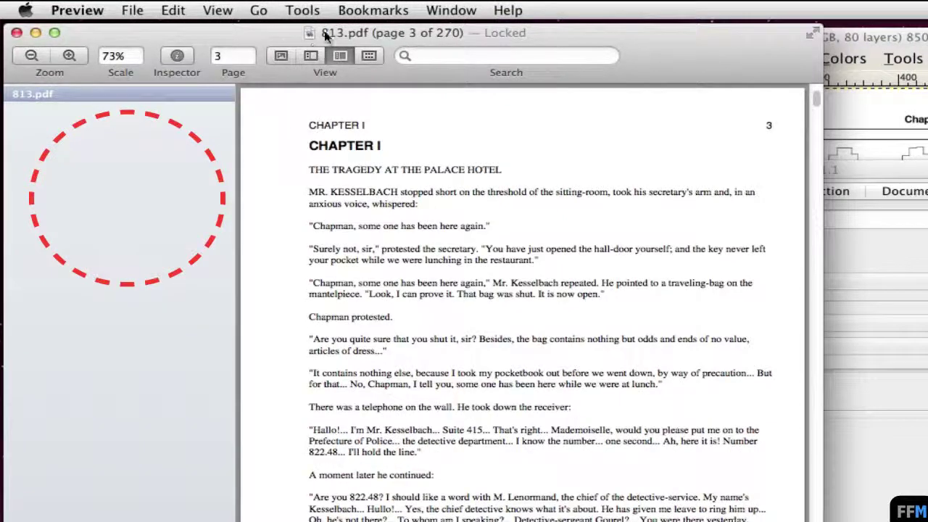
{"action": "left_click", "coordinate": [220, 100]}
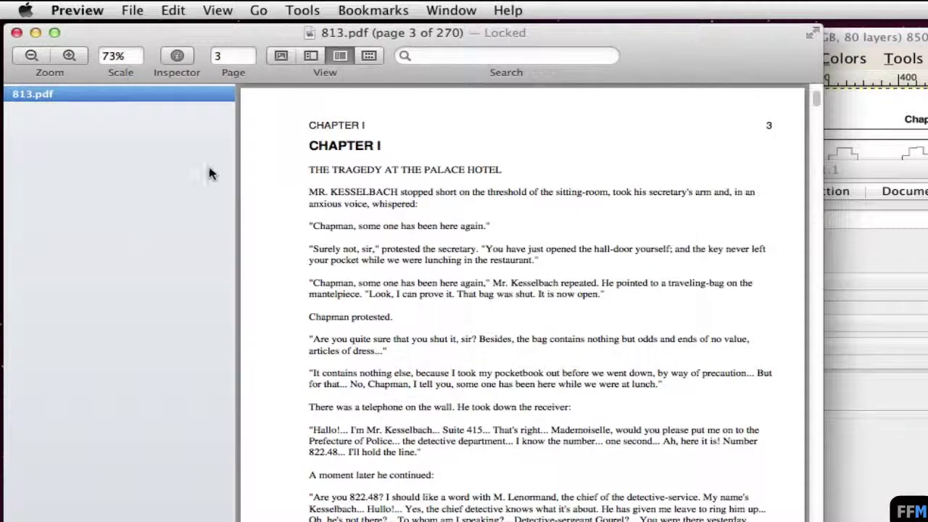
{"action": "key", "text": "super+w"}
{"action": "left_click", "coordinate": [693, 171]}
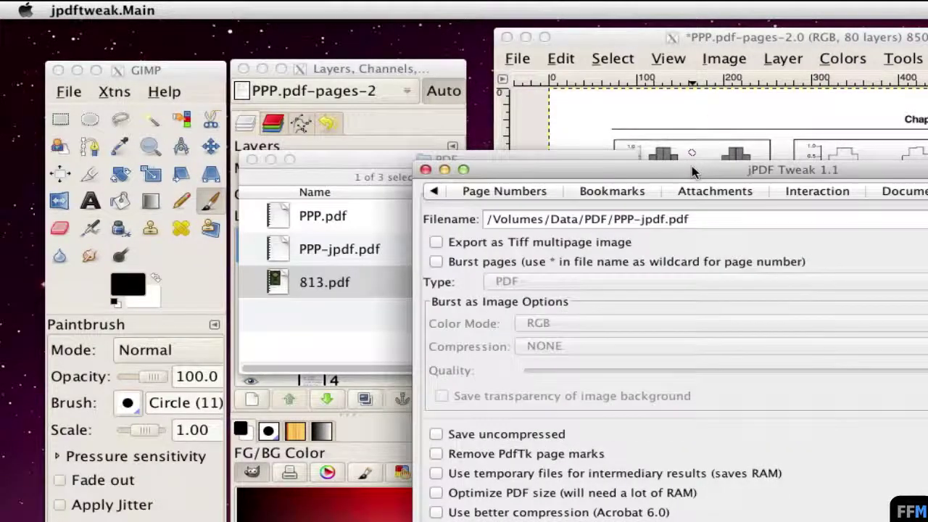
Clear PPP.pdf from the Input tab and load 813.pdf as the input file
{"action": "left_click", "coordinate": [434, 191]}
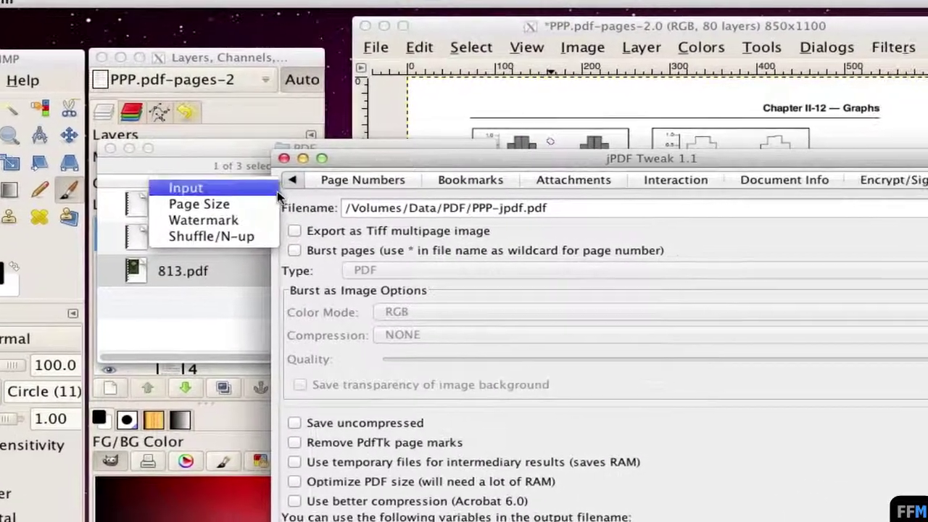
{"action": "left_click", "coordinate": [277, 190]}
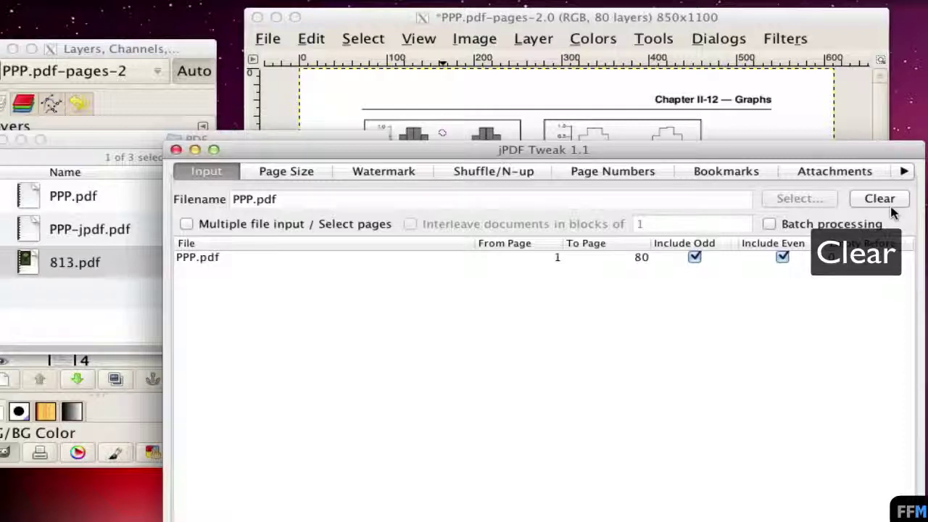
{"action": "left_click", "coordinate": [880, 199]}
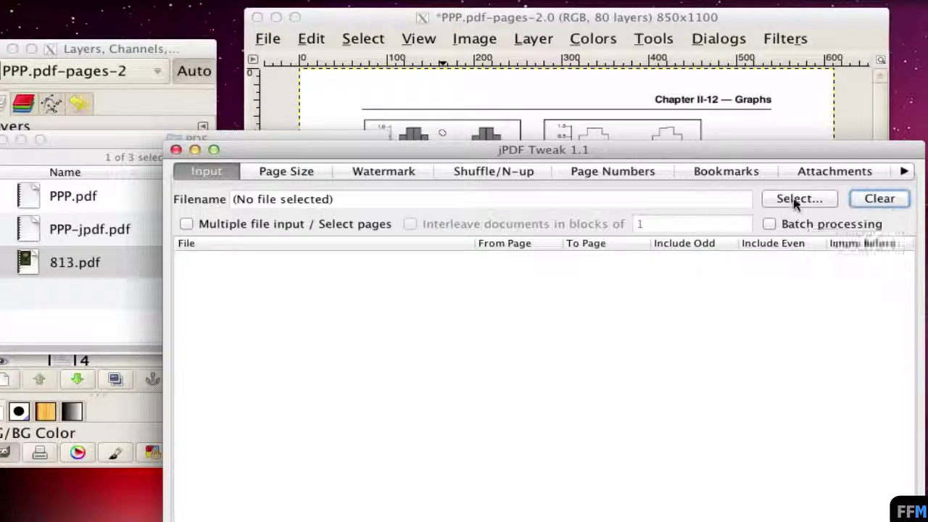
{"action": "left_click", "coordinate": [794, 199]}
{"action": "left_click", "coordinate": [363, 319]}
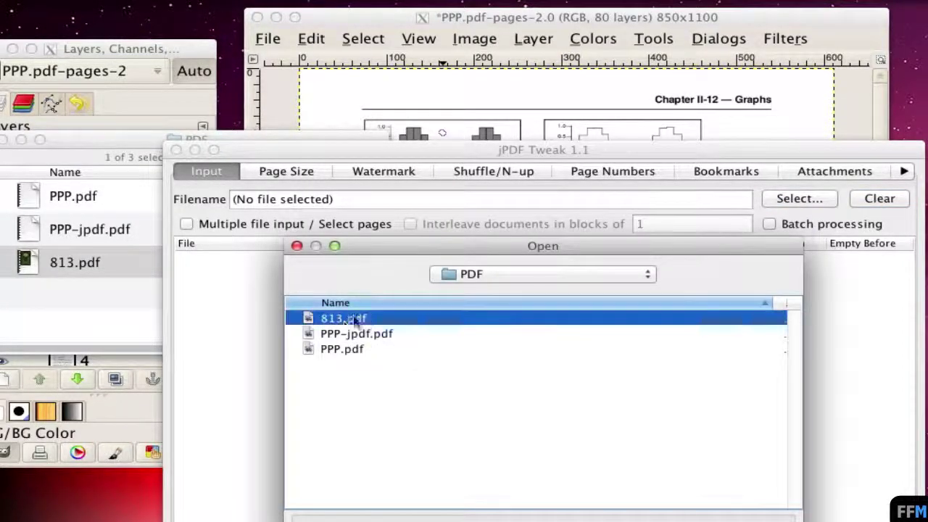
{"action": "key", "text": "Return"}
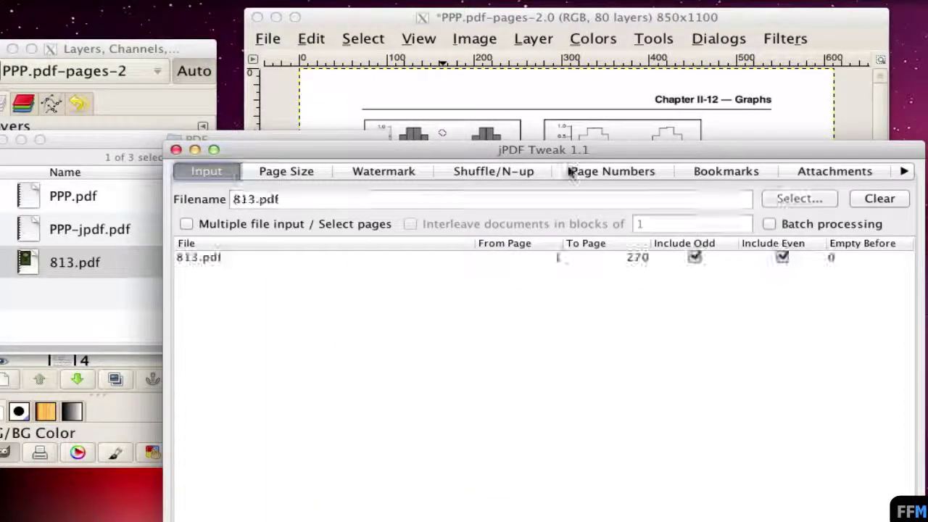
Delete the old page-number rule and load page numbering from 813.pdf
{"action": "left_click", "coordinate": [574, 174]}
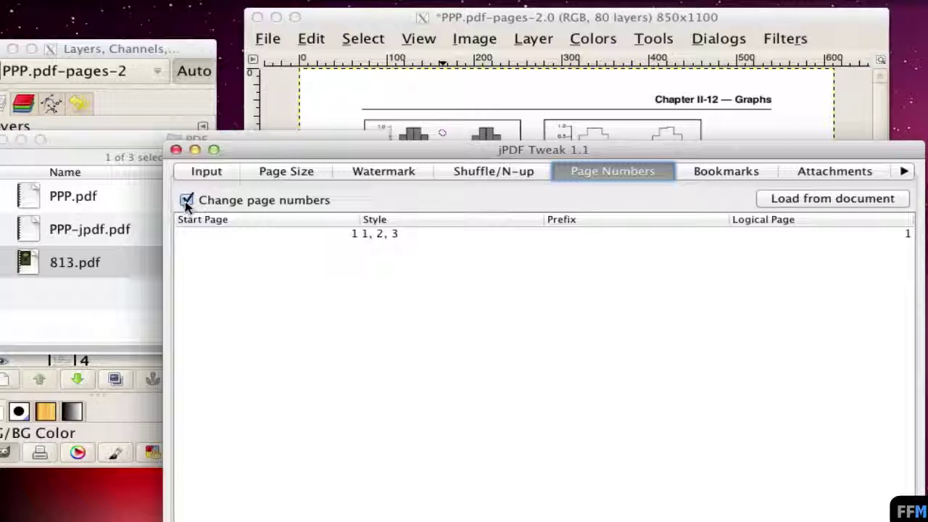
{"action": "left_click", "coordinate": [281, 237]}
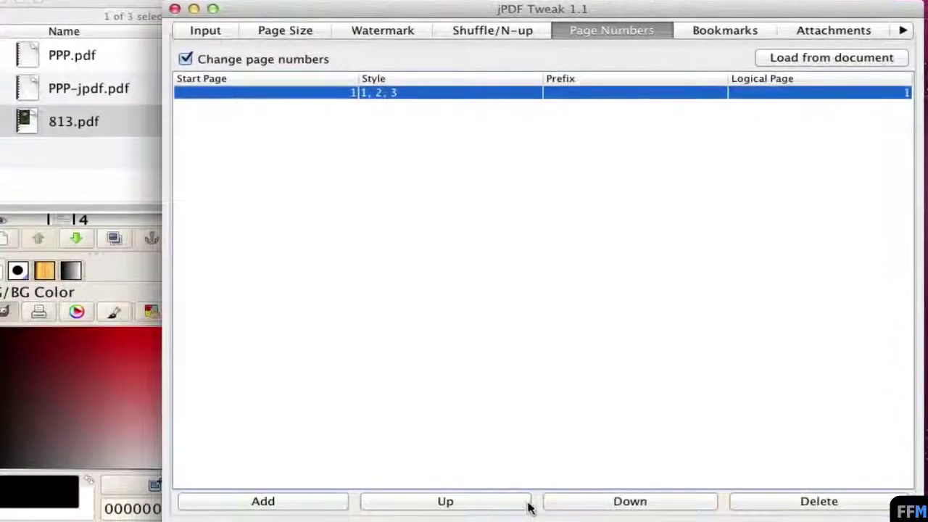
{"action": "left_click", "coordinate": [784, 509]}
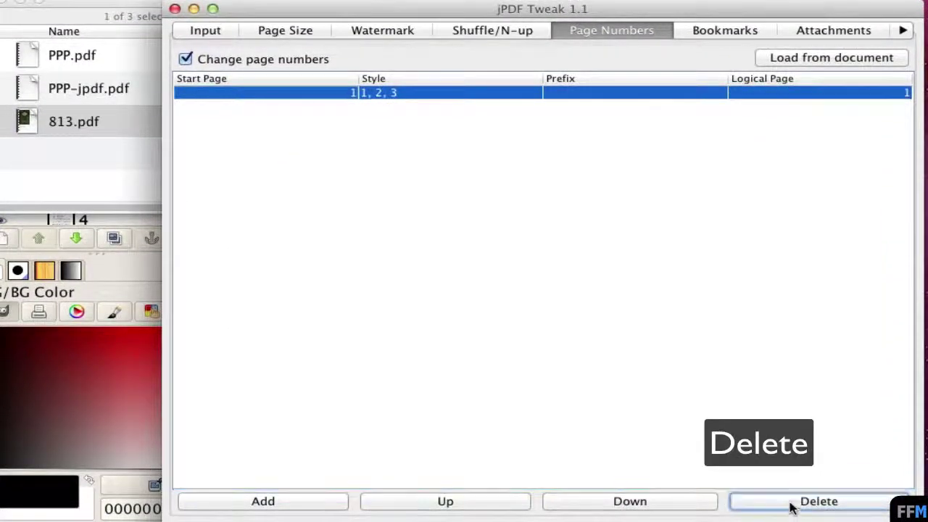
{"action": "left_click", "coordinate": [770, 58]}
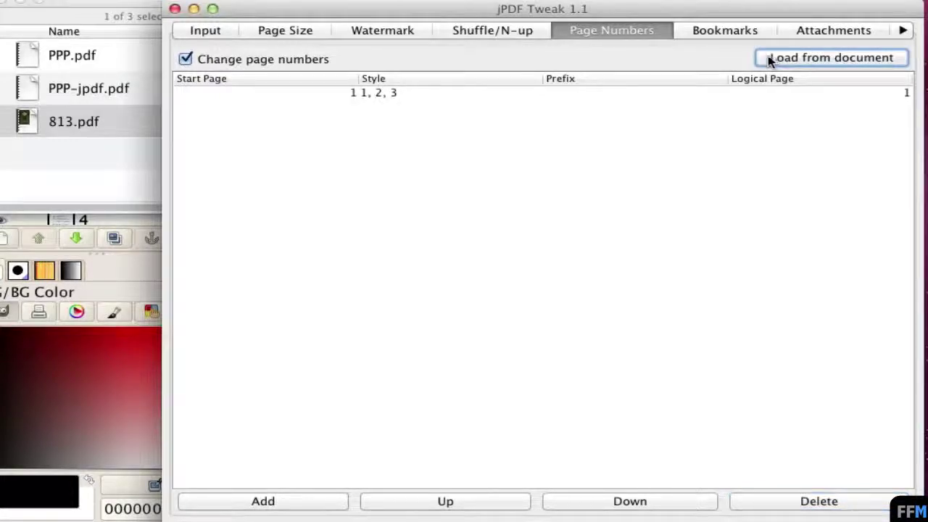
Delete every existing bookmark, from Graphs through the last one
{"action": "left_click", "coordinate": [701, 35]}
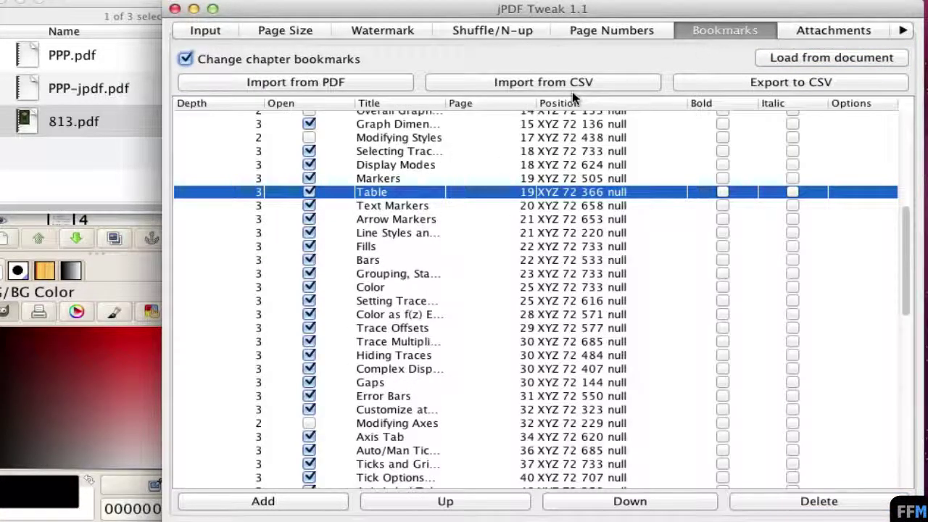
{"action": "scroll", "coordinate": [253, 217], "scroll_direction": "up", "scroll_amount": 10}
{"action": "left_click", "coordinate": [224, 120]}
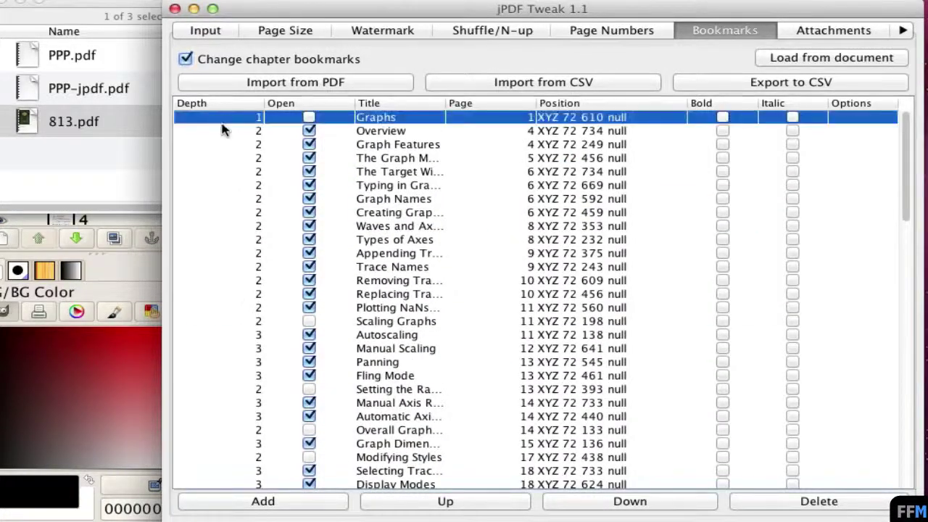
{"action": "scroll", "coordinate": [317, 365], "scroll_direction": "down", "scroll_amount": 15}
{"action": "scroll", "coordinate": [317, 364], "scroll_direction": "down", "scroll_amount": 10}
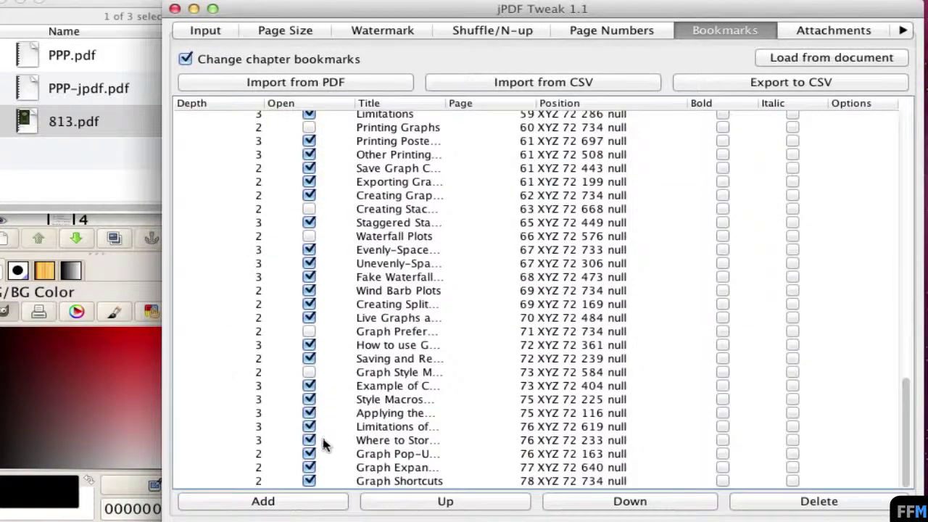
{"action": "left_click", "coordinate": [251, 481], "text": "shift"}
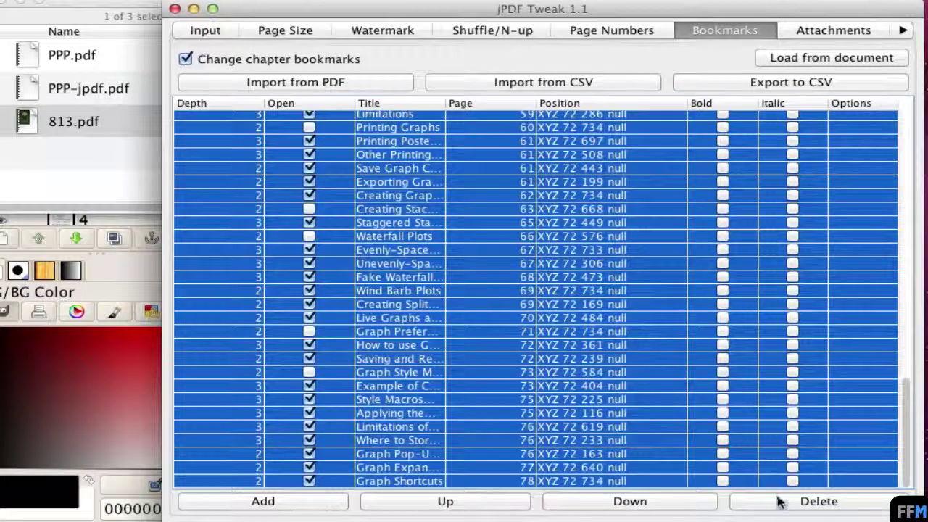
{"action": "left_click", "coordinate": [805, 501]}
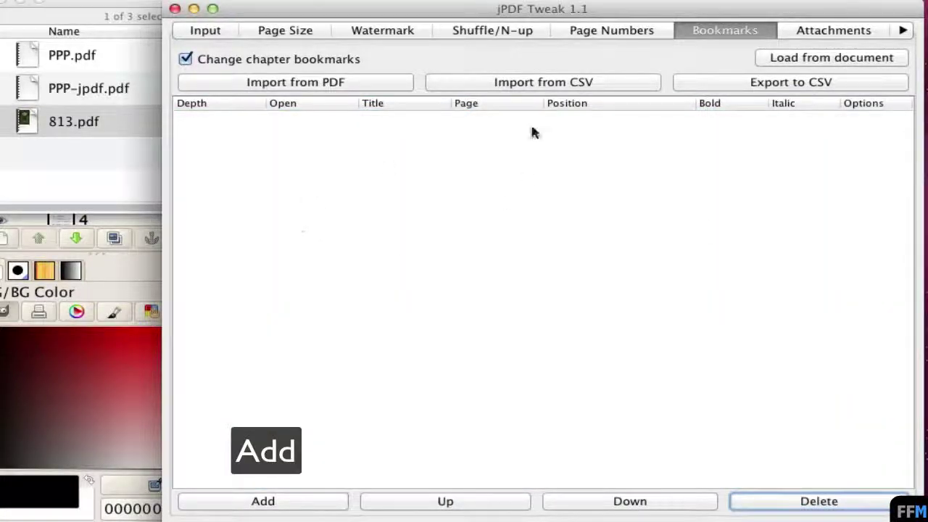
Add an open top-level bookmark titled p2 that points to page 2
{"action": "left_click", "coordinate": [326, 501]}
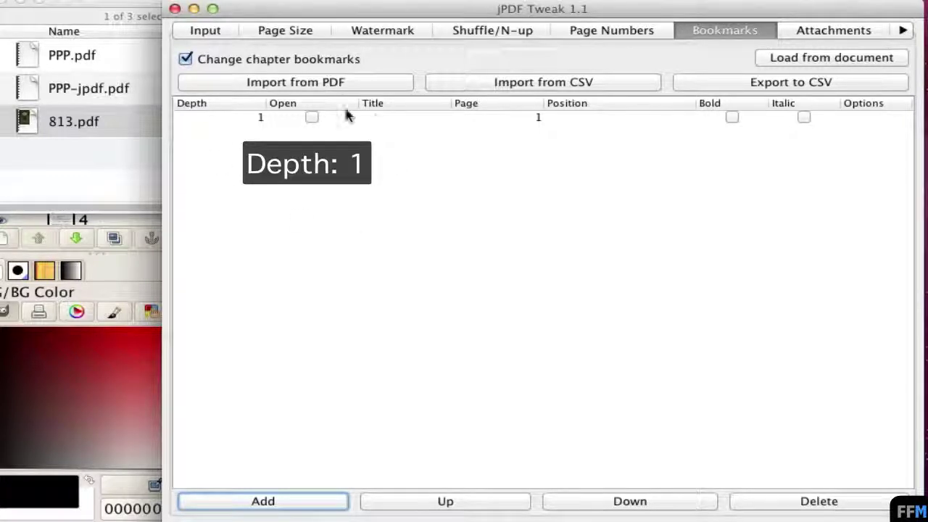
{"action": "left_click", "coordinate": [312, 117]}
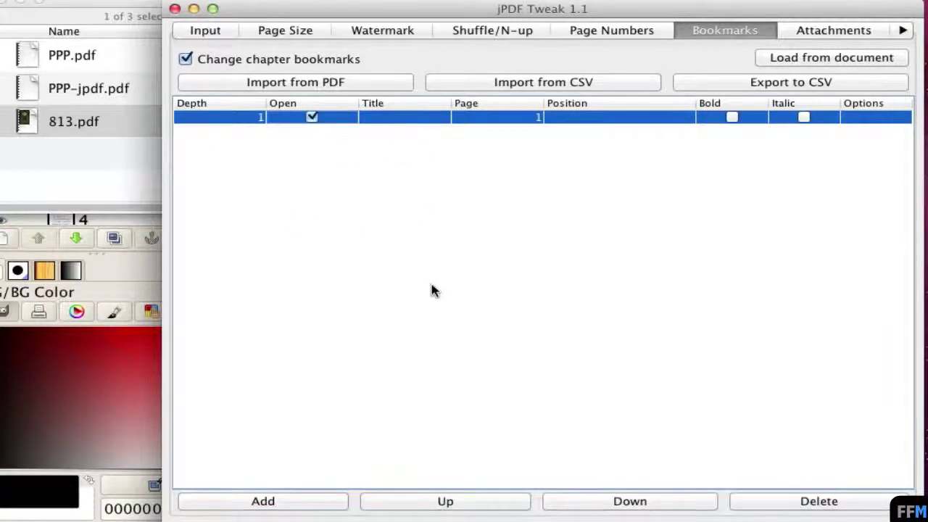
{"action": "double_click", "coordinate": [392, 117]}
{"action": "type", "text": "p2"}
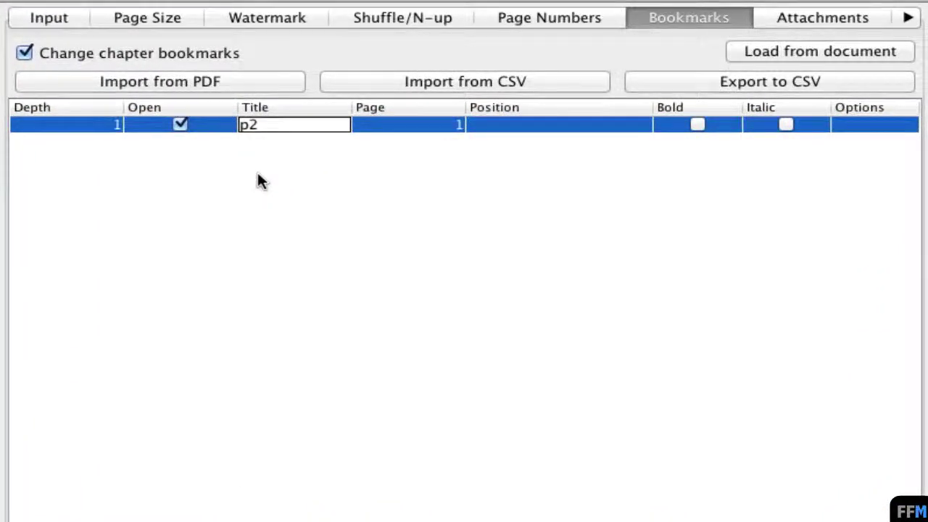
{"action": "double_click", "coordinate": [448, 129]}
{"action": "type", "text": "2"}
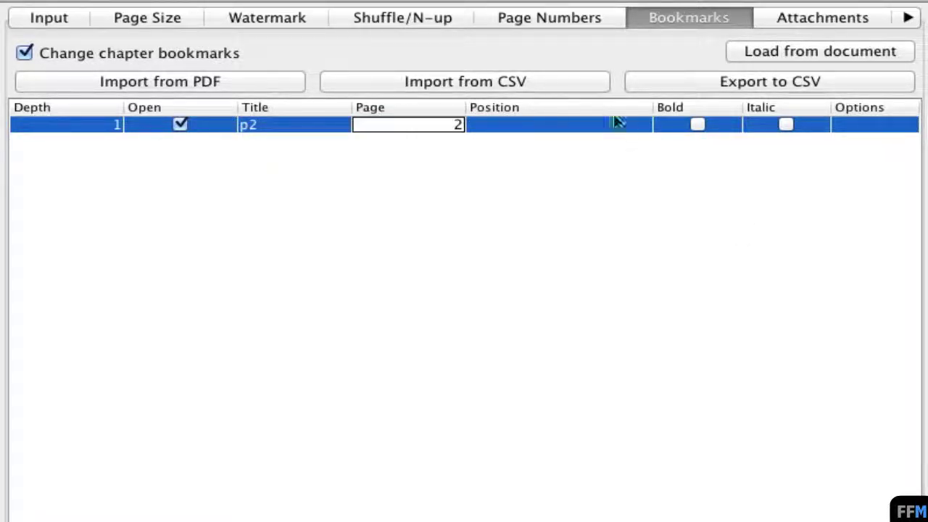
{"action": "left_click", "coordinate": [523, 134]}
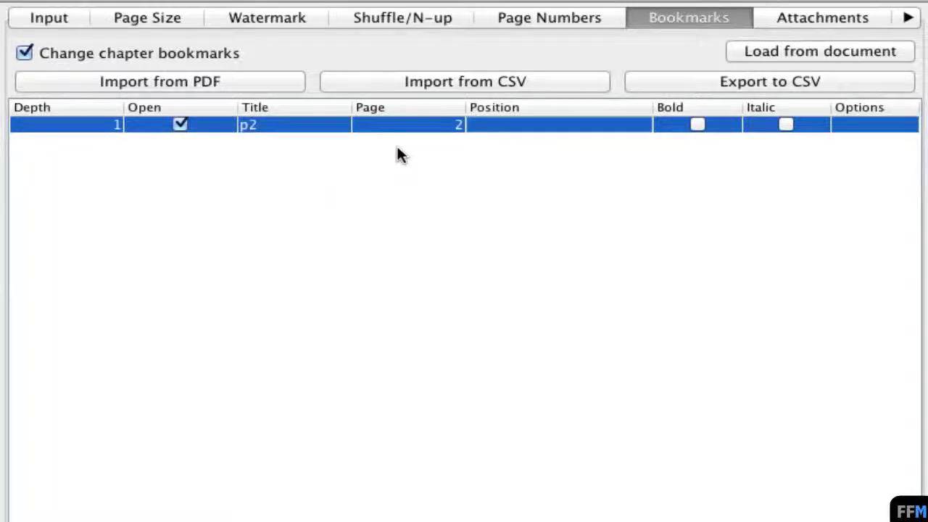
{"action": "left_click", "coordinate": [908, 18]}
Rename the output file from the PPP-based name to /Volumes/Data/PDF/813-jpdf.pdf
{"action": "double_click", "coordinate": [255, 52]}
{"action": "key", "text": "BackSpace"}
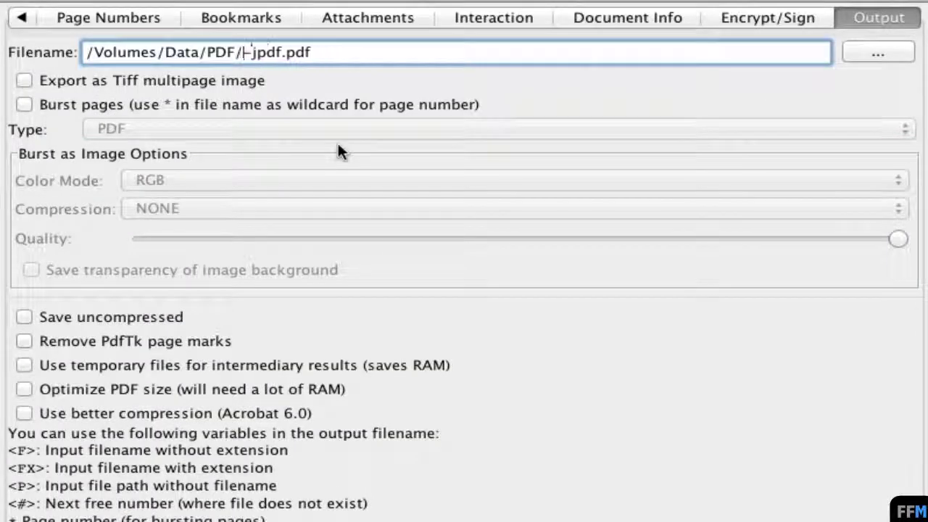
{"action": "type", "text": "812"}
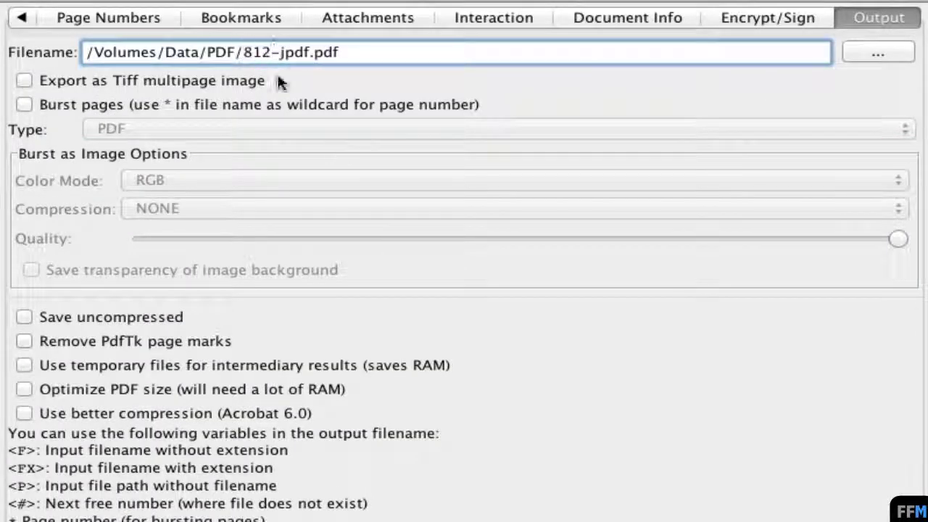
{"action": "key", "text": "BackSpace"}
{"action": "type", "text": "3"}
{"action": "key", "text": "Tab"}
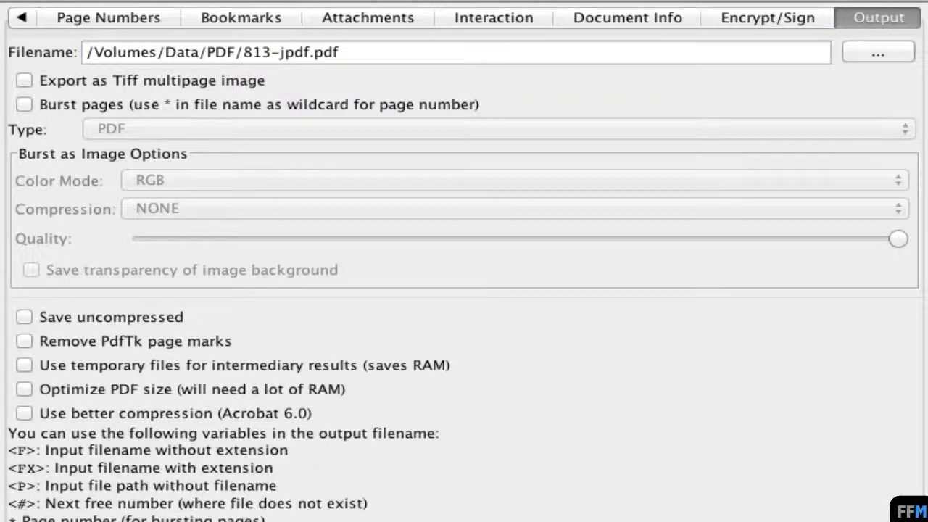
Open 813-jpdf.pdf in Preview and show its table of contents, which is empty
{"action": "left_click", "coordinate": [569, 373]}
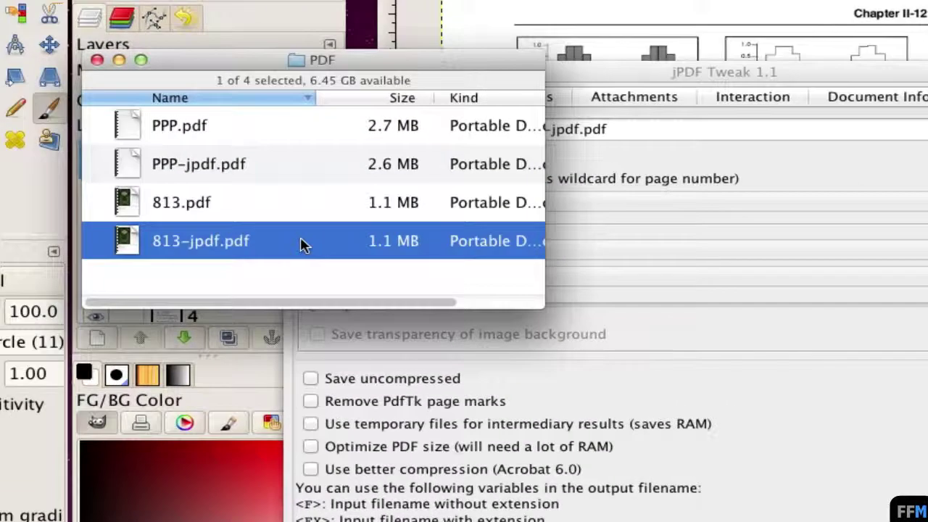
{"action": "right_click", "coordinate": [303, 245]}
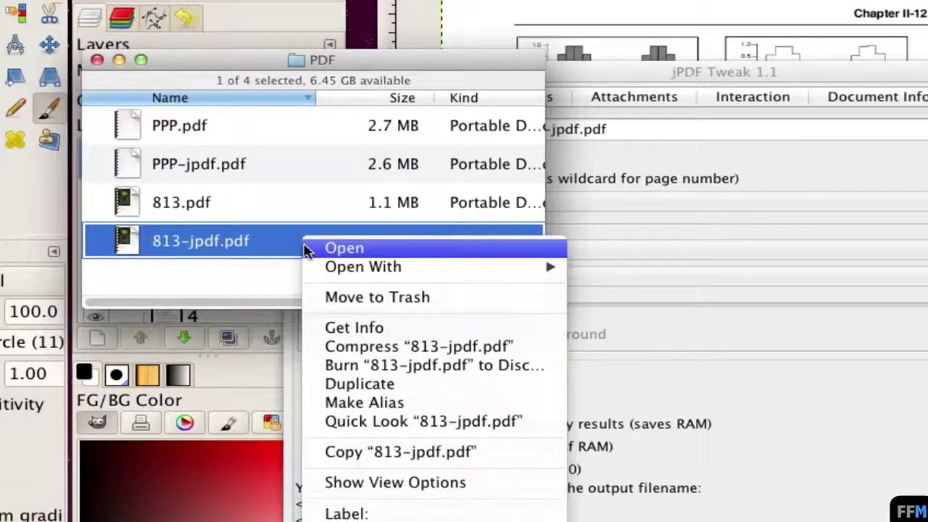
{"action": "left_click", "coordinate": [305, 248]}
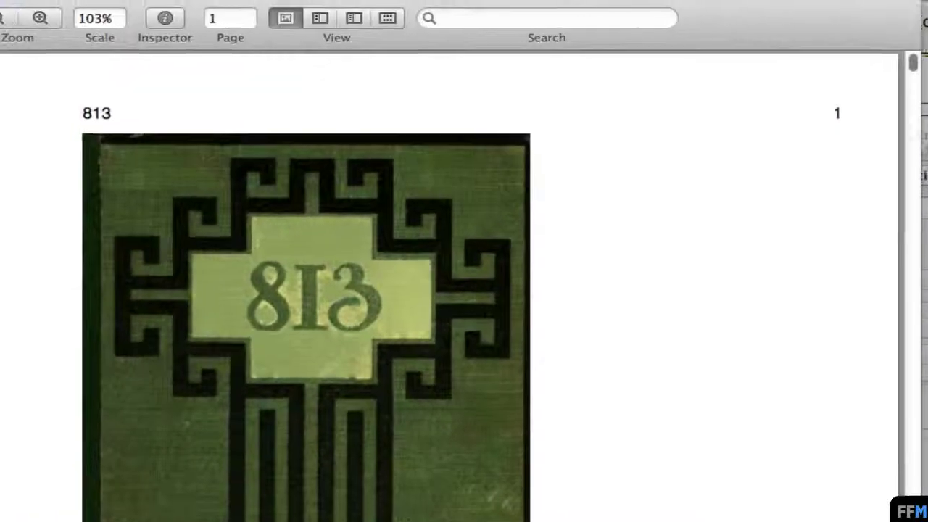
{"action": "left_click", "coordinate": [247, 0]}
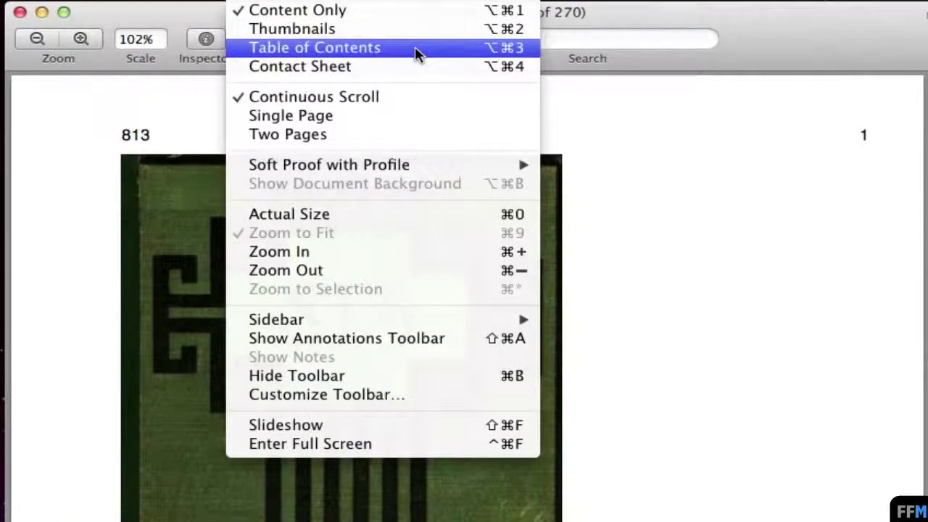
{"action": "left_click", "coordinate": [418, 47]}
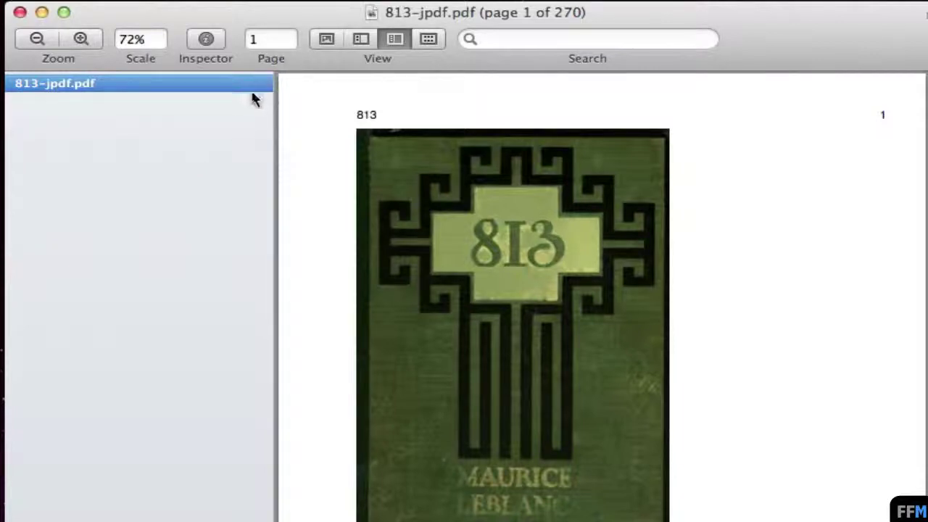
Show Adobe Reader X's About version information
{"action": "left_click", "coordinate": [20, 12]}
{"action": "left_click", "coordinate": [131, 7]}
{"action": "left_click", "coordinate": [125, 10]}
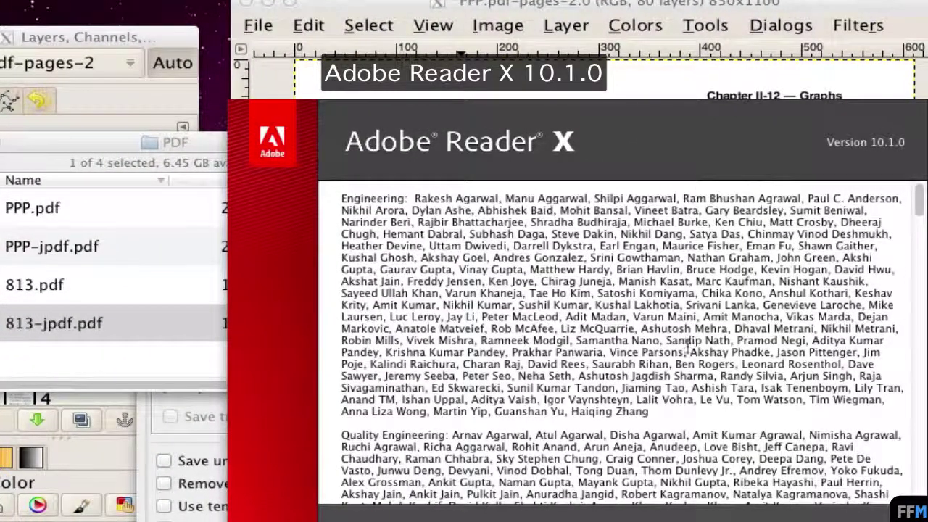
Open 813-jpdf.pdf in Adobe Reader X
{"action": "left_click", "coordinate": [371, 119]}
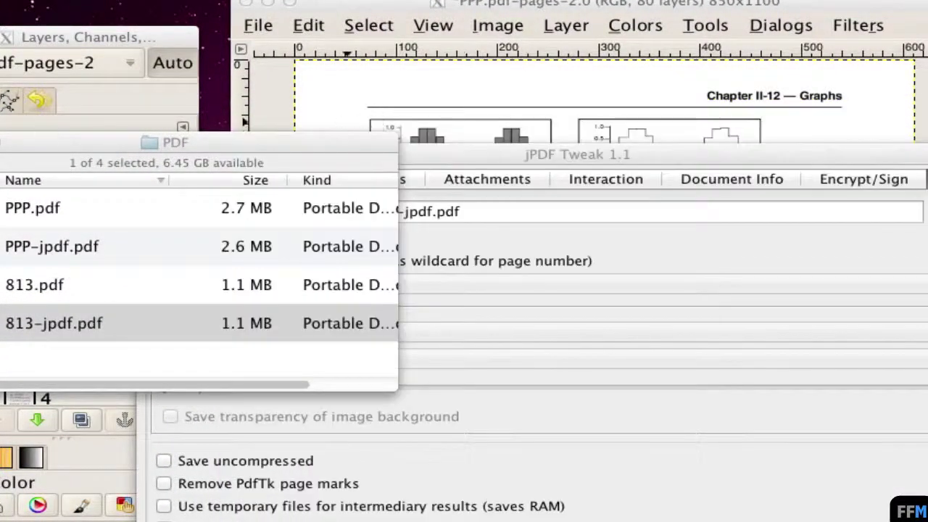
{"action": "left_click", "coordinate": [44, 29]}
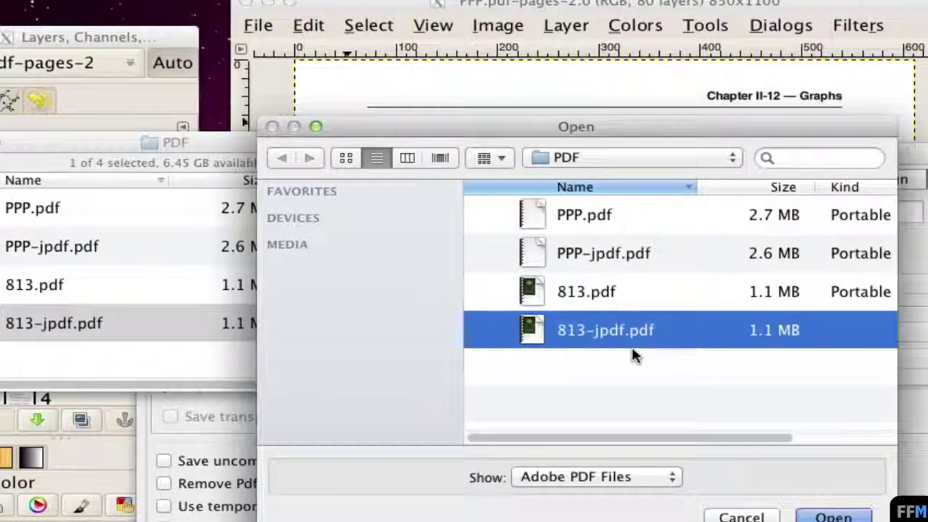
{"action": "key", "text": "Return"}
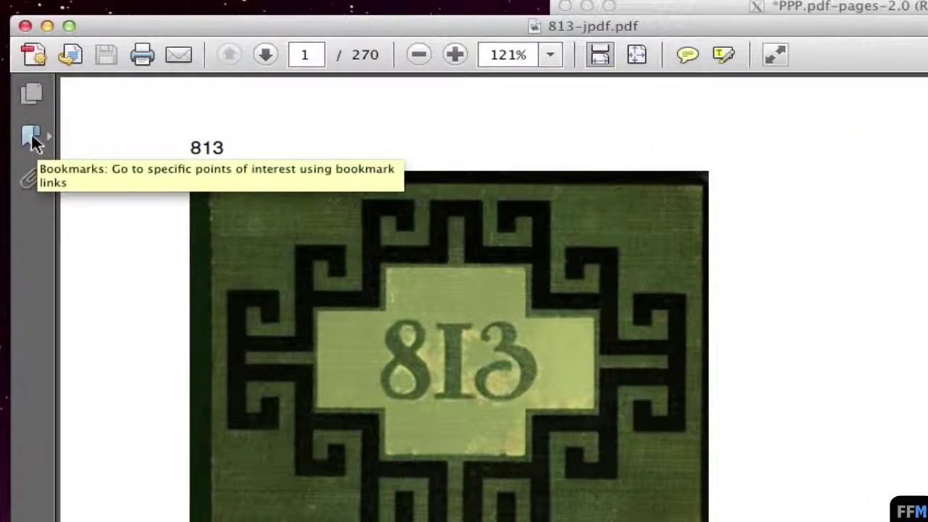
Confirm the p2 bookmark lands on page 2, including from page 10, then close
{"action": "left_click", "coordinate": [32, 135]}
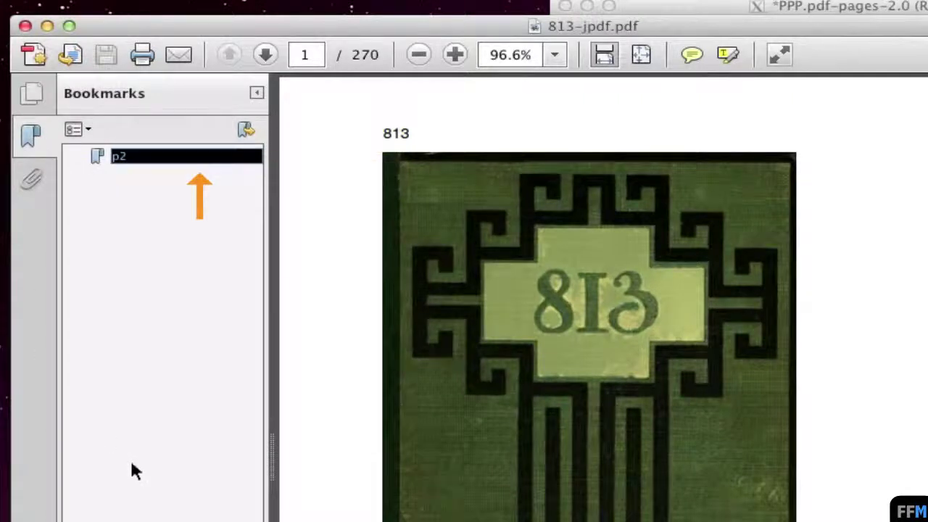
{"action": "left_click", "coordinate": [119, 159]}
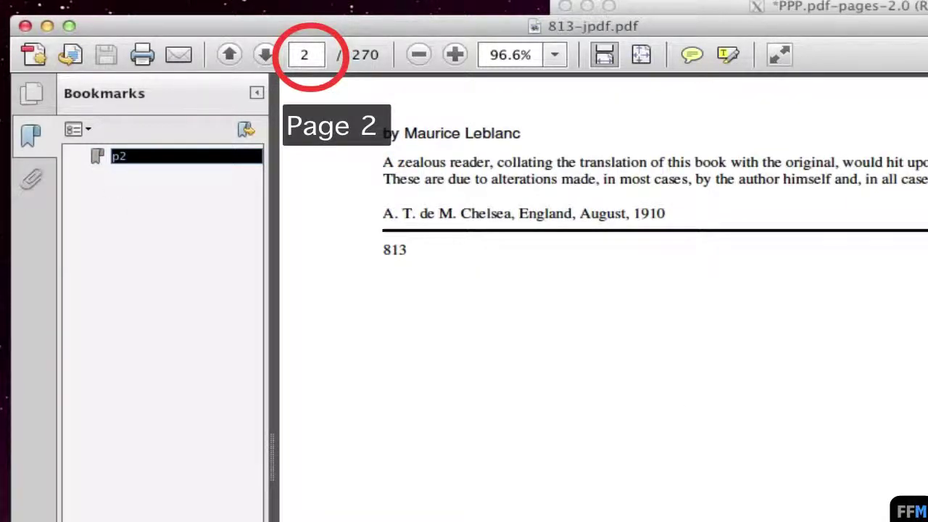
{"action": "left_click", "coordinate": [304, 54]}
{"action": "type", "text": "10"}
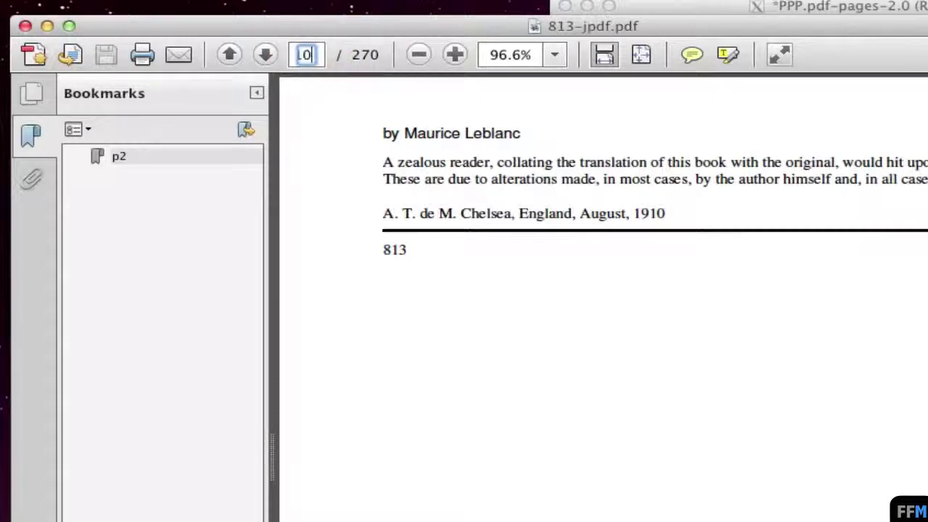
{"action": "key", "text": "Return"}
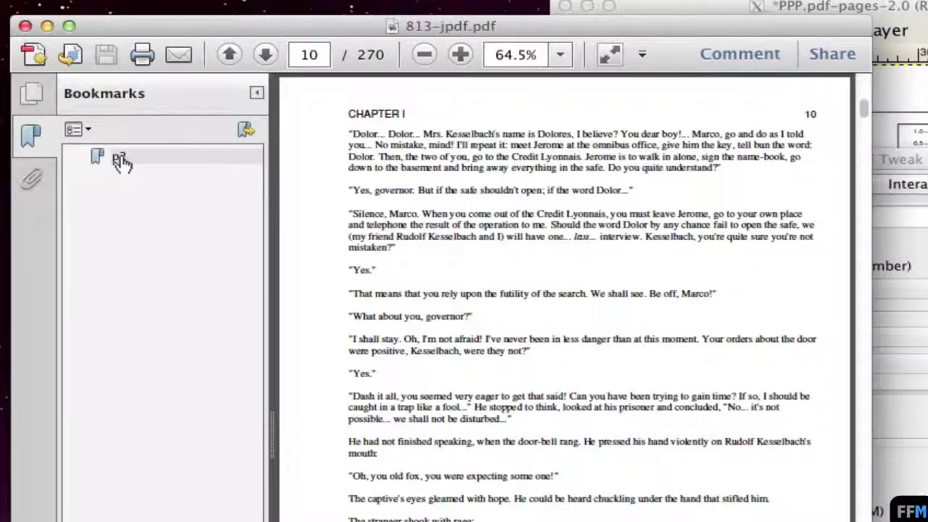
{"action": "left_click", "coordinate": [120, 160]}
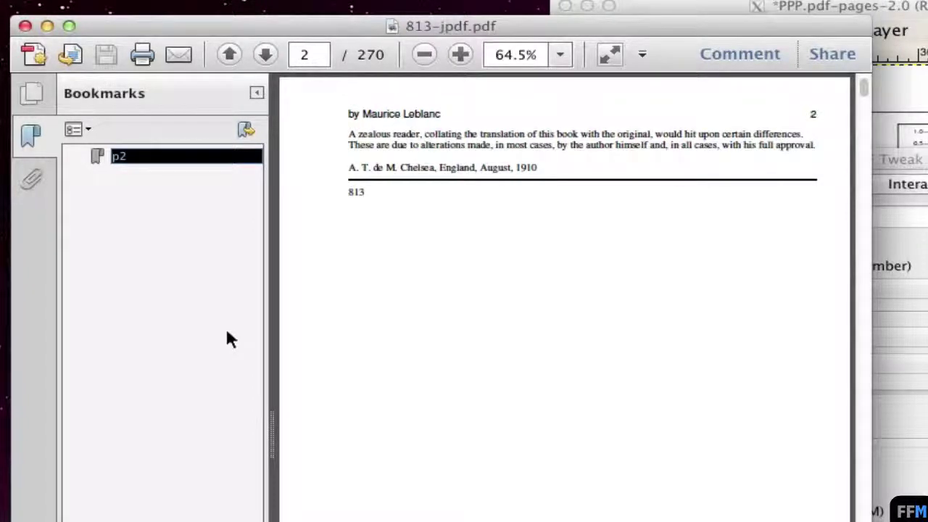
{"action": "key", "text": "super+q"}
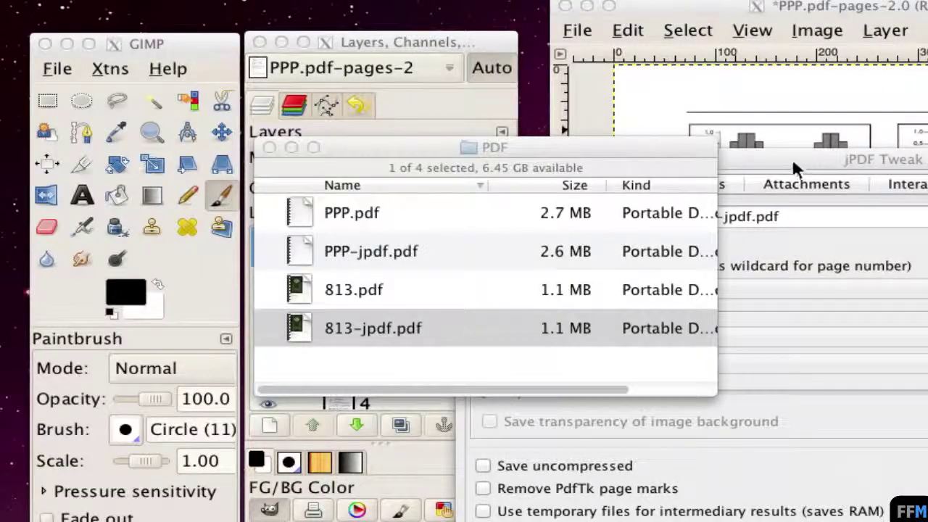
Add an open bookmark titled p4 pointing to page 4
{"action": "left_click", "coordinate": [793, 163]}
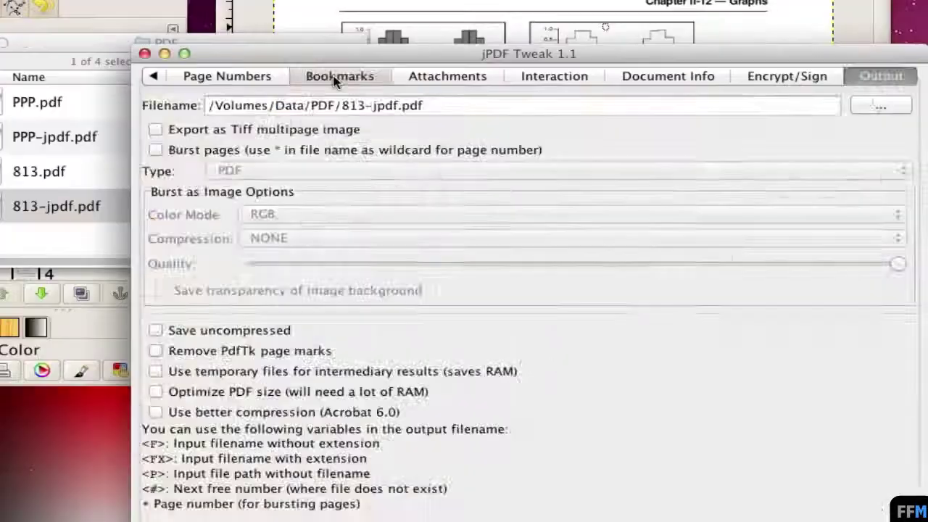
{"action": "left_click", "coordinate": [682, 187]}
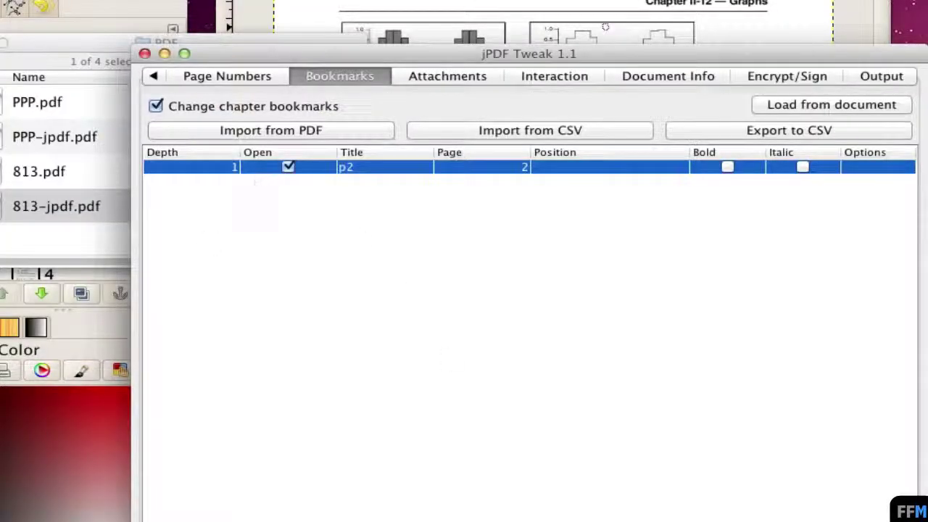
{"action": "left_click", "coordinate": [543, 516]}
{"action": "left_click", "coordinate": [286, 180]}
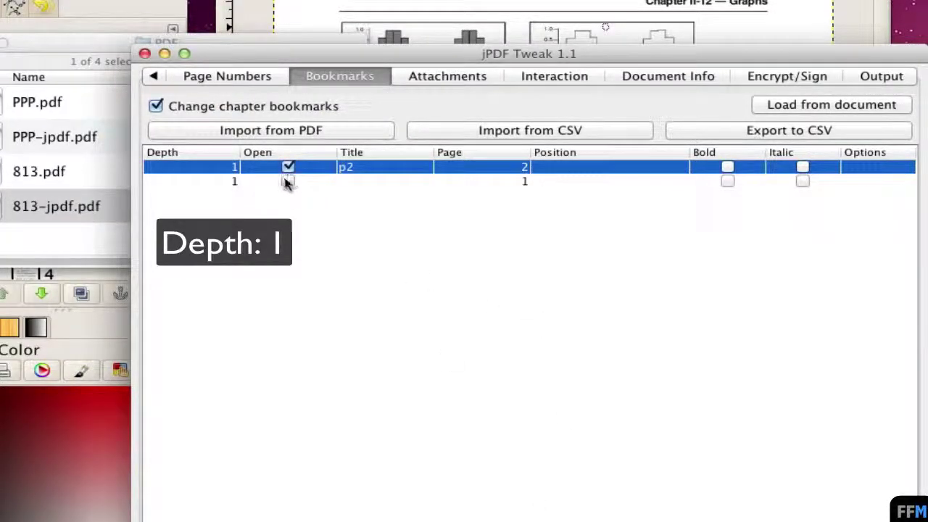
{"action": "left_click", "coordinate": [365, 187]}
{"action": "double_click", "coordinate": [366, 182]}
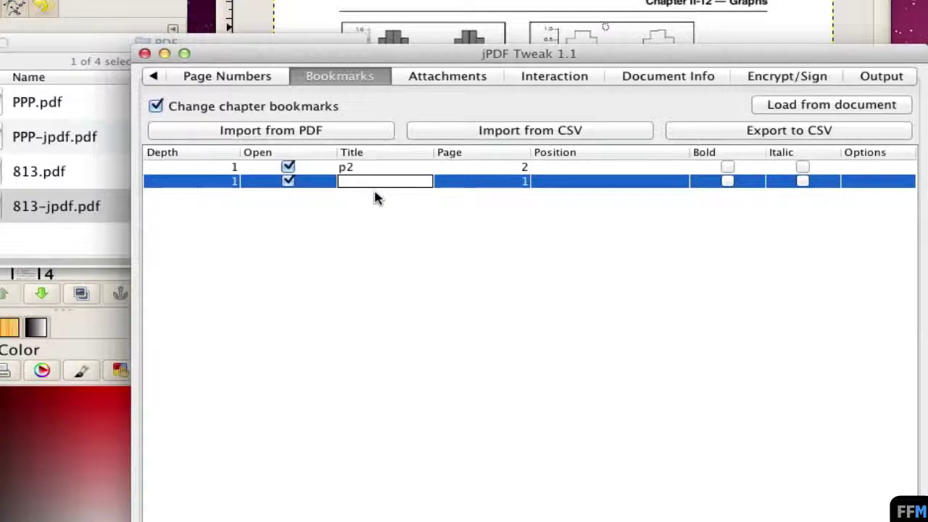
{"action": "type", "text": "p4"}
{"action": "double_click", "coordinate": [522, 183]}
{"action": "type", "text": "4"}
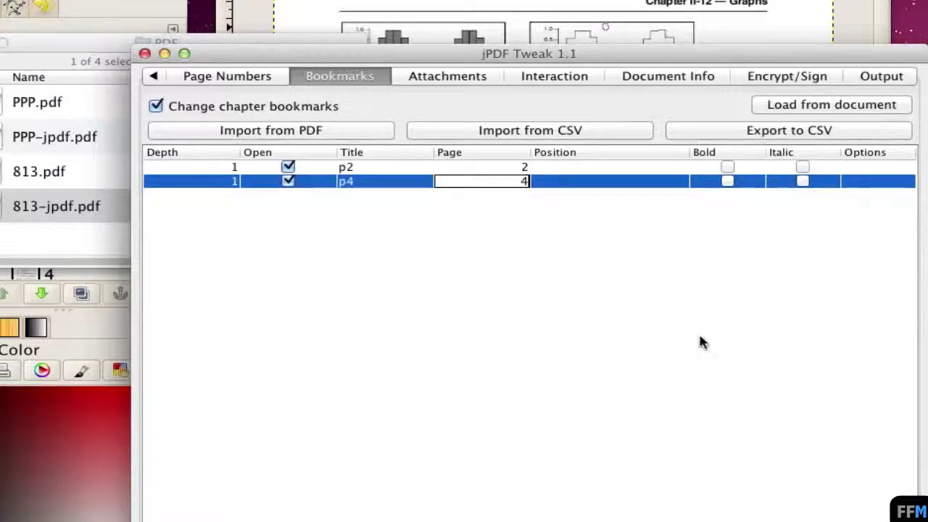
{"action": "left_click", "coordinate": [581, 185]}
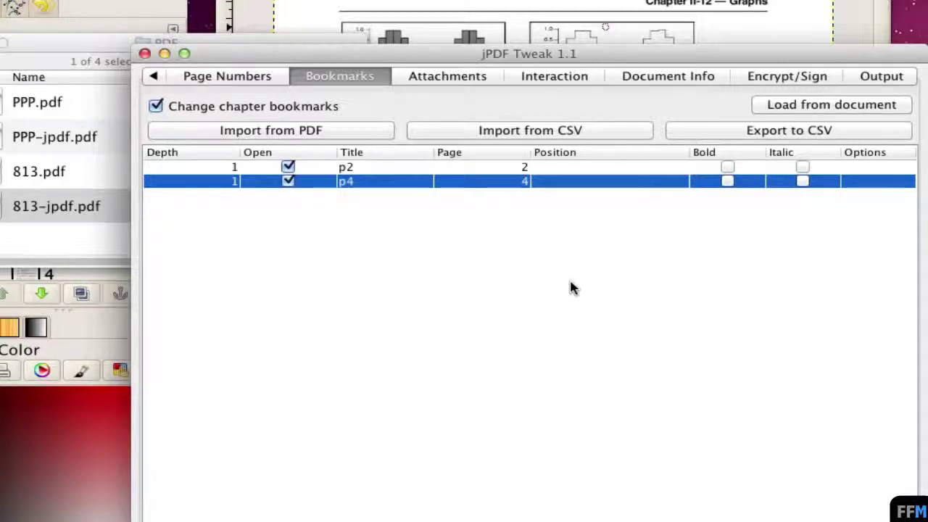
Change the output name to 813-jpdf-2.pdf and generate the file
{"action": "left_click", "coordinate": [883, 77]}
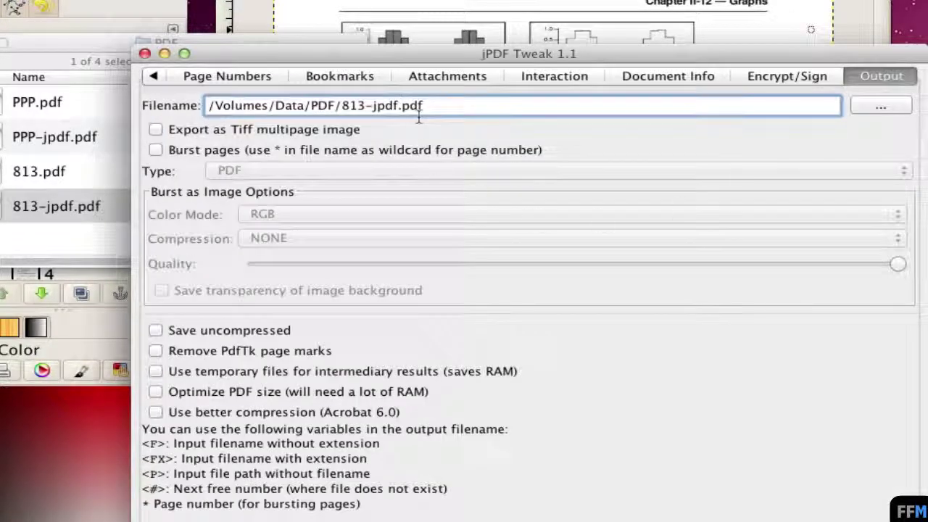
{"action": "type", "text": "-"}
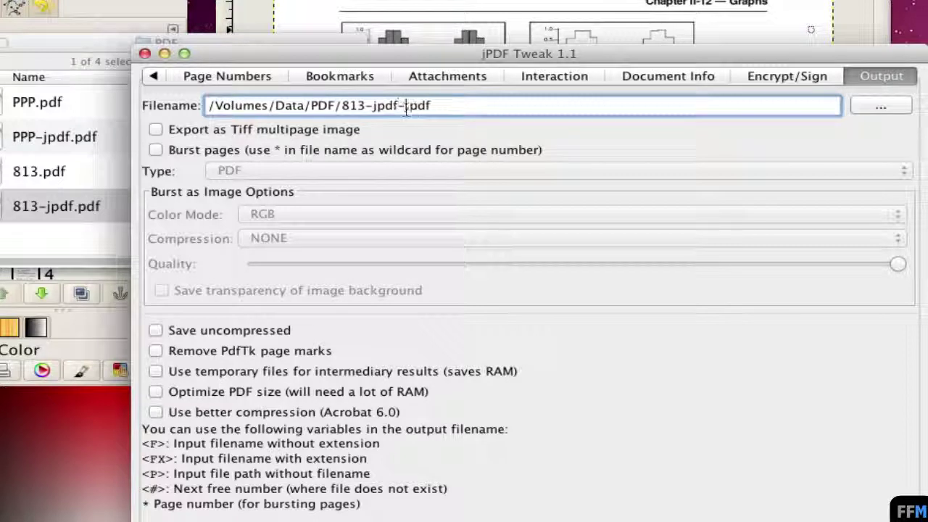
{"action": "type", "text": "2"}
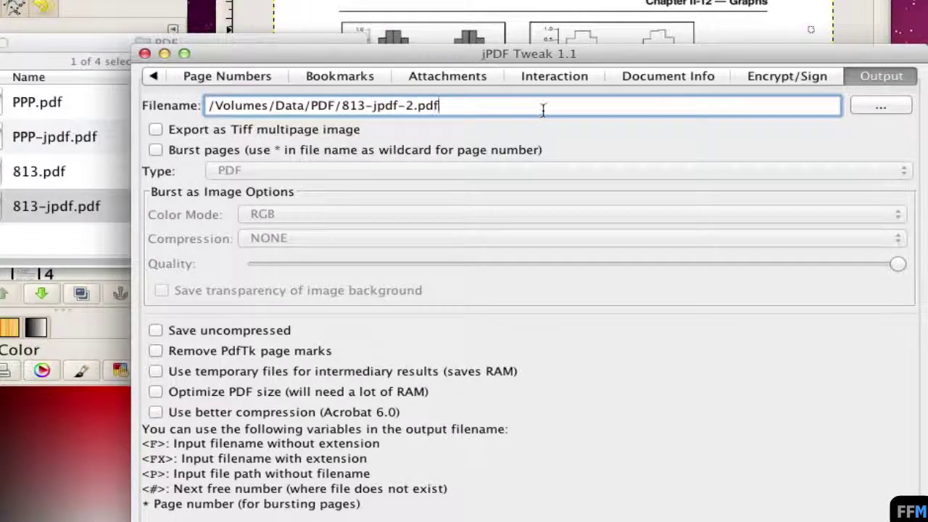
{"action": "key", "text": "Return"}
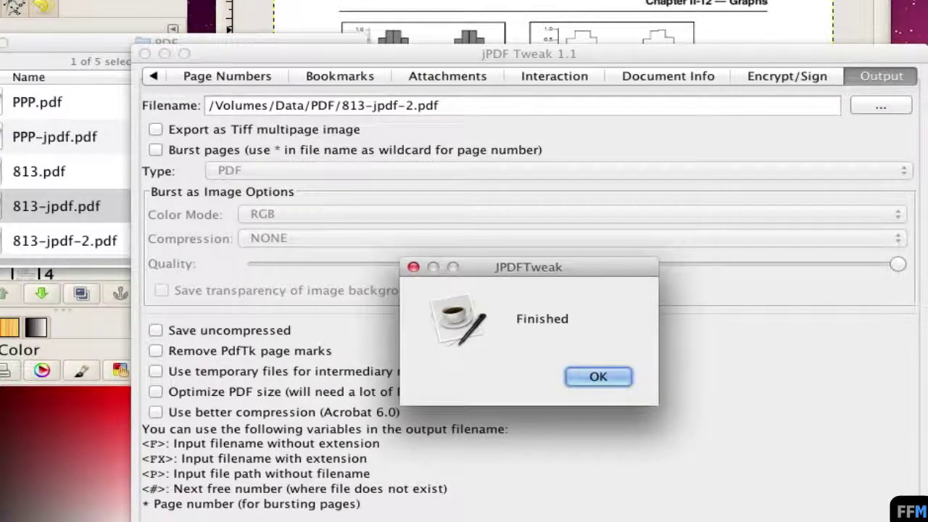
{"action": "left_click", "coordinate": [587, 375]}
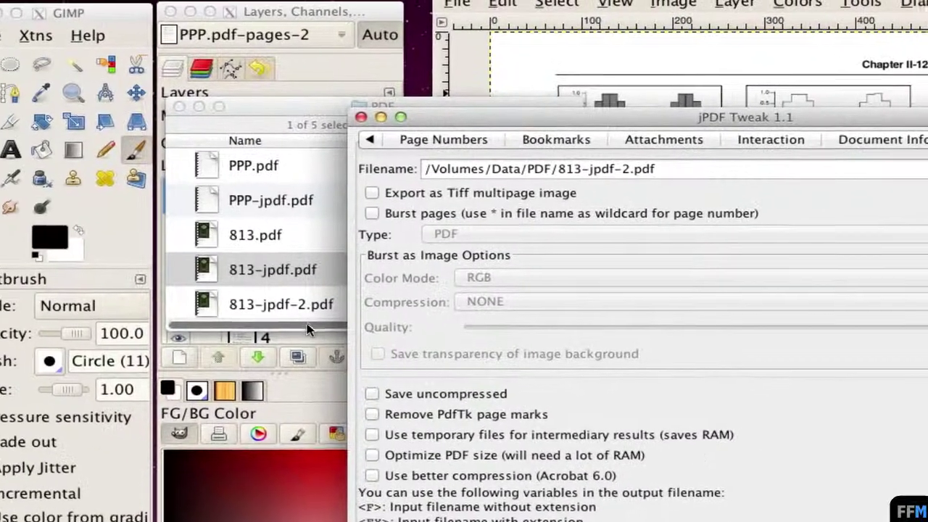
{"action": "left_click", "coordinate": [218, 278]}
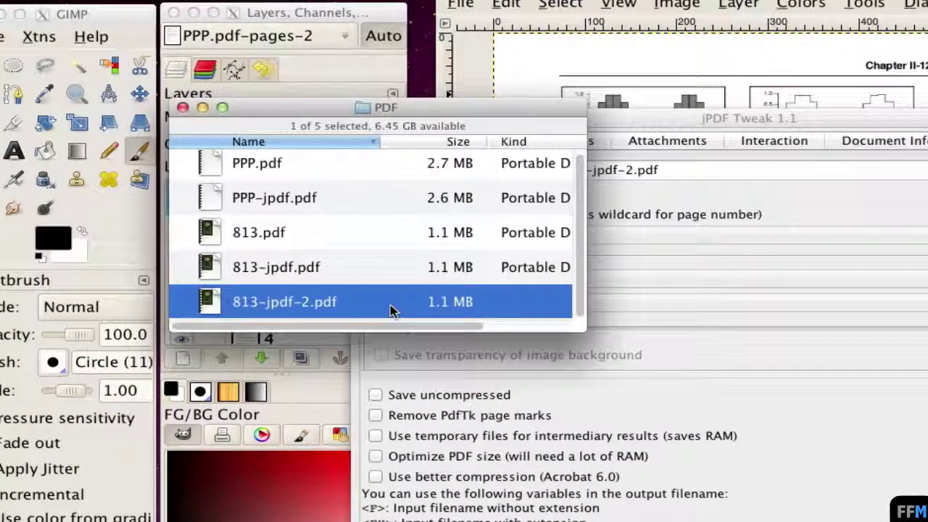
Open 813-jpdf-2.pdf in Preview with its table of contents showing
{"action": "right_click", "coordinate": [392, 311]}
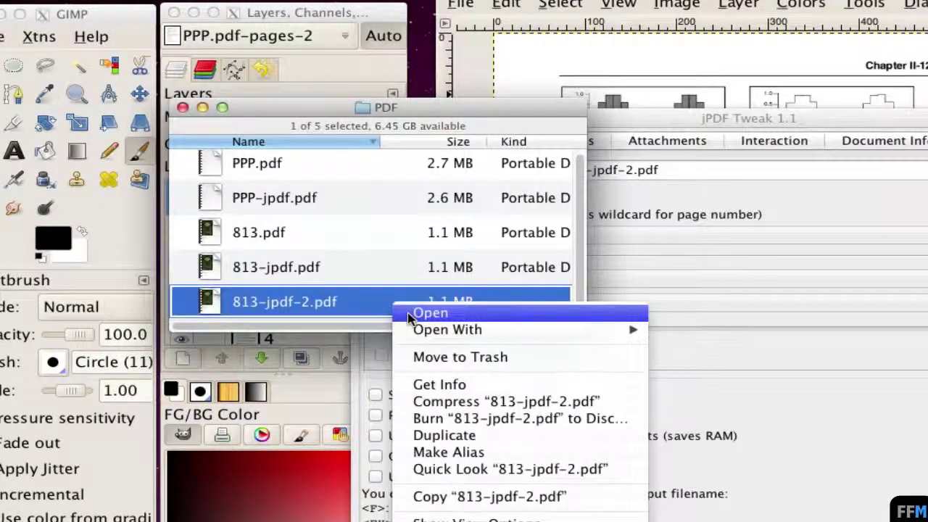
{"action": "left_click", "coordinate": [410, 319]}
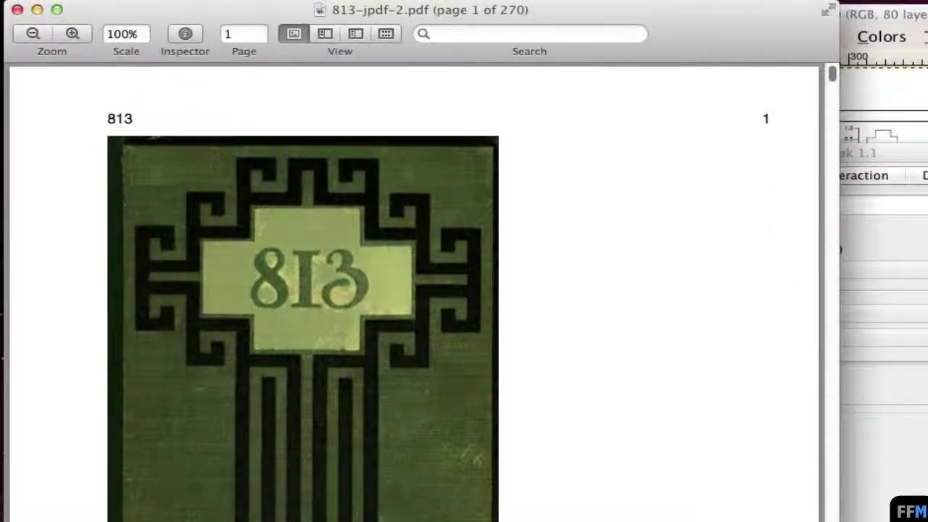
{"action": "left_click", "coordinate": [240, 1]}
{"action": "left_click", "coordinate": [241, 44]}
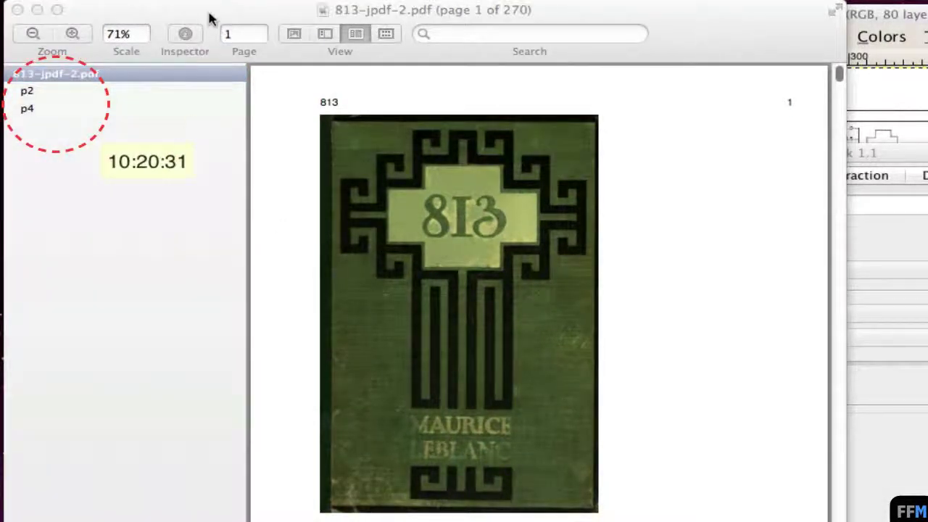
Test the p2 and p4 bookmarks twice each, then close the document
{"action": "left_click", "coordinate": [212, 16]}
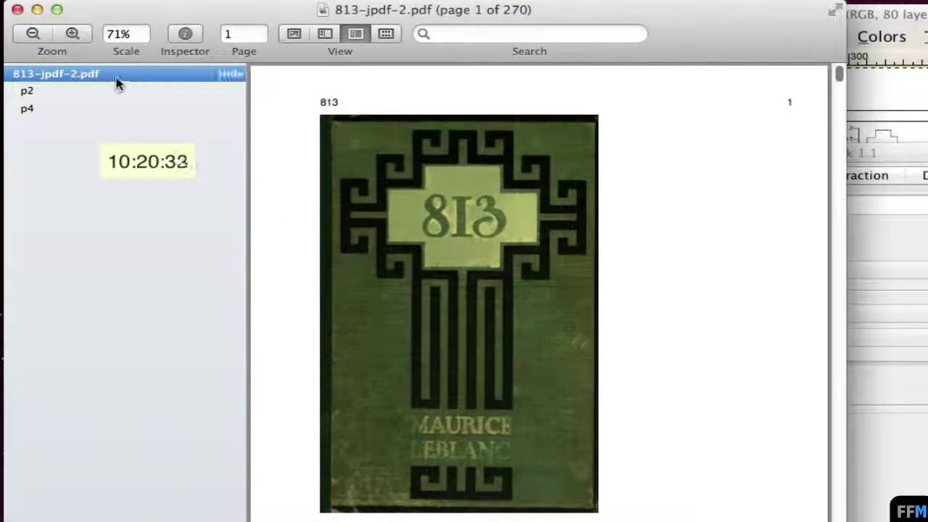
{"action": "mouse_move", "coordinate": [145, 73]}
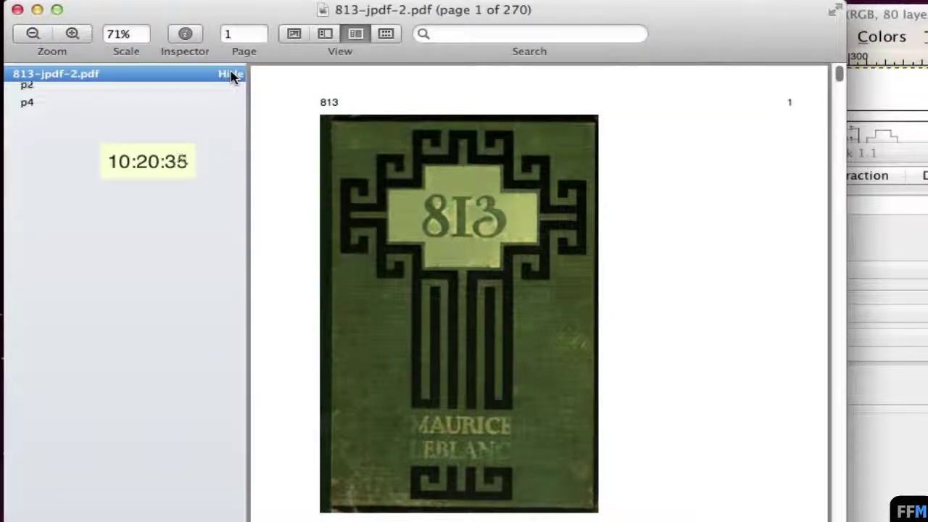
{"action": "left_click", "coordinate": [30, 93]}
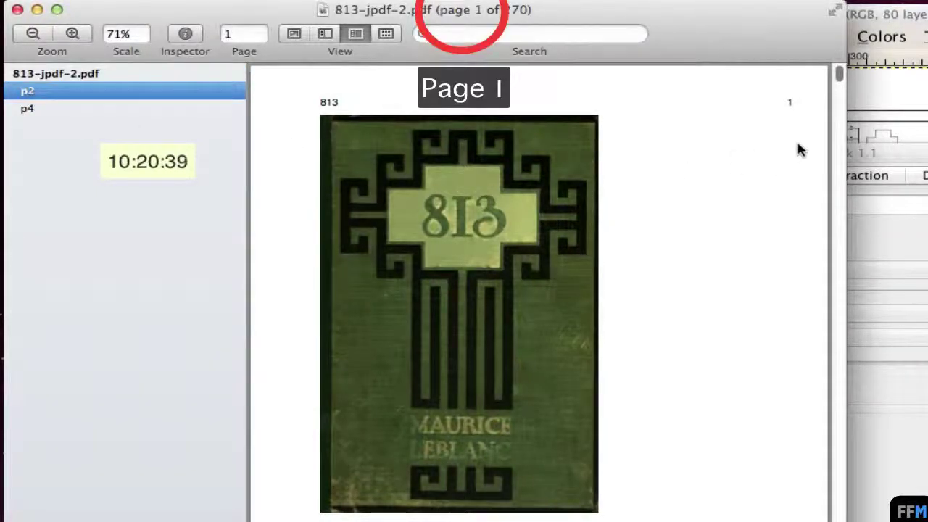
{"action": "left_click", "coordinate": [39, 114]}
{"action": "left_click", "coordinate": [462, 10]}
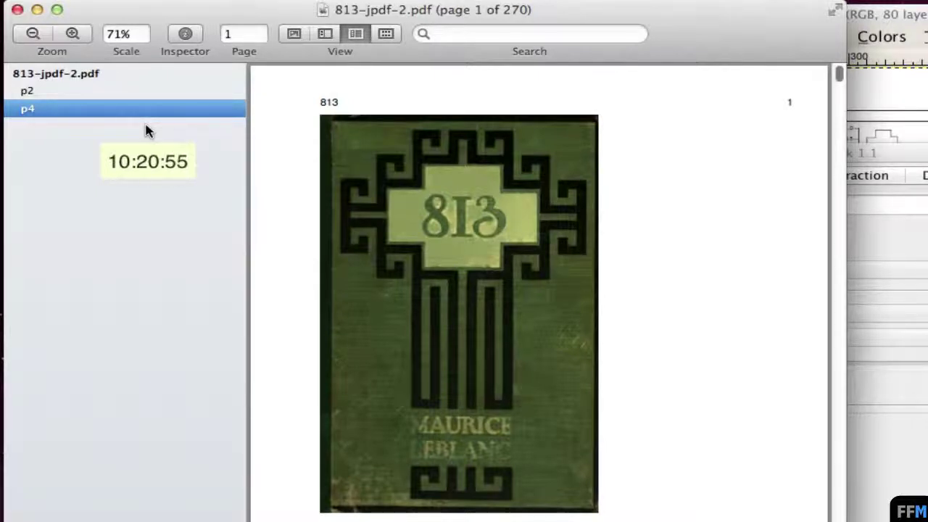
{"action": "left_click", "coordinate": [46, 94]}
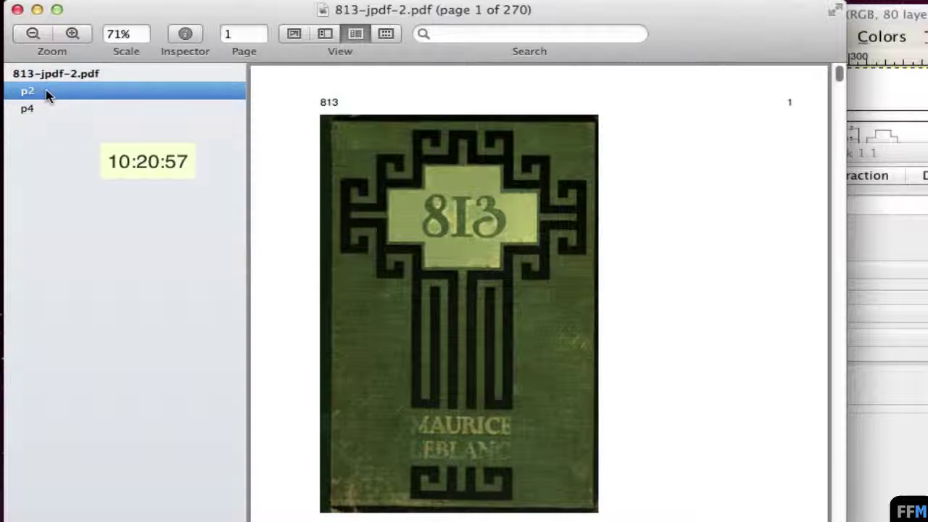
{"action": "left_click", "coordinate": [46, 109]}
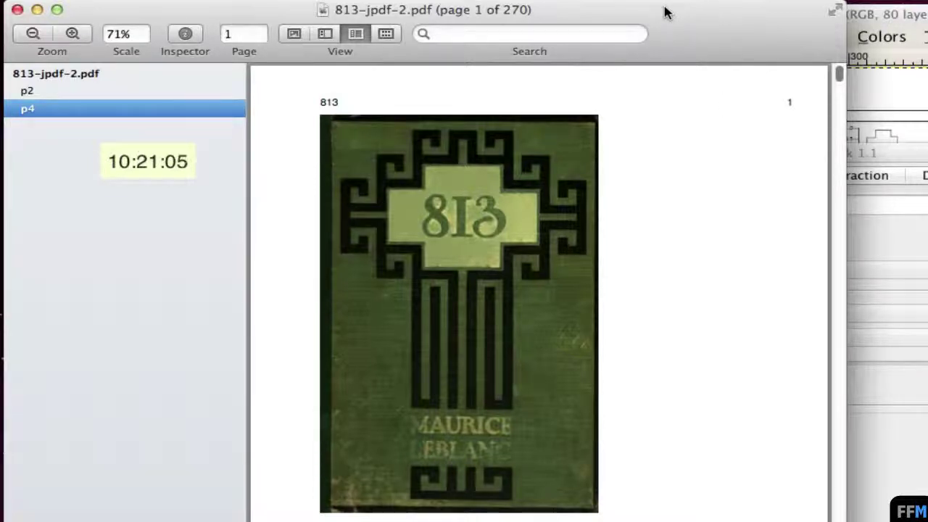
{"action": "key", "text": "super+w"}
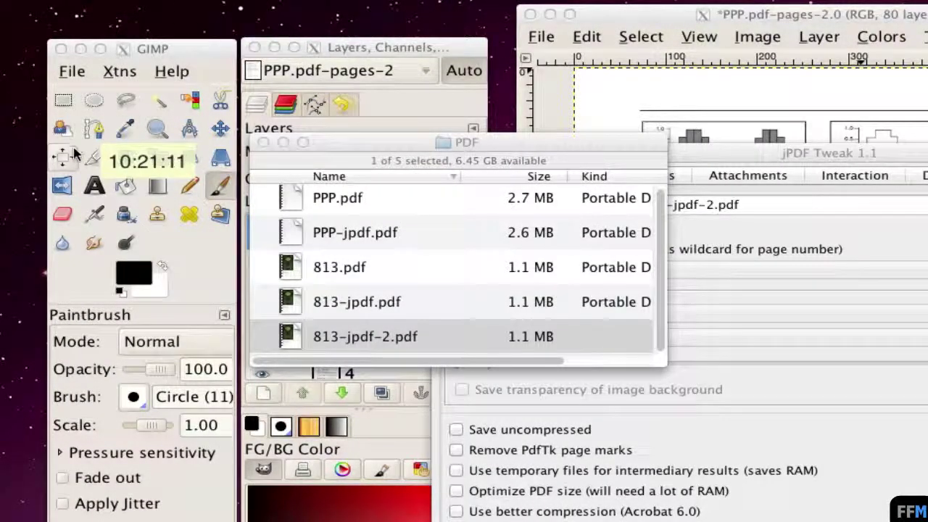
Open 813-jpdf-2.pdf in Adobe Reader
{"action": "left_click", "coordinate": [182, 2]}
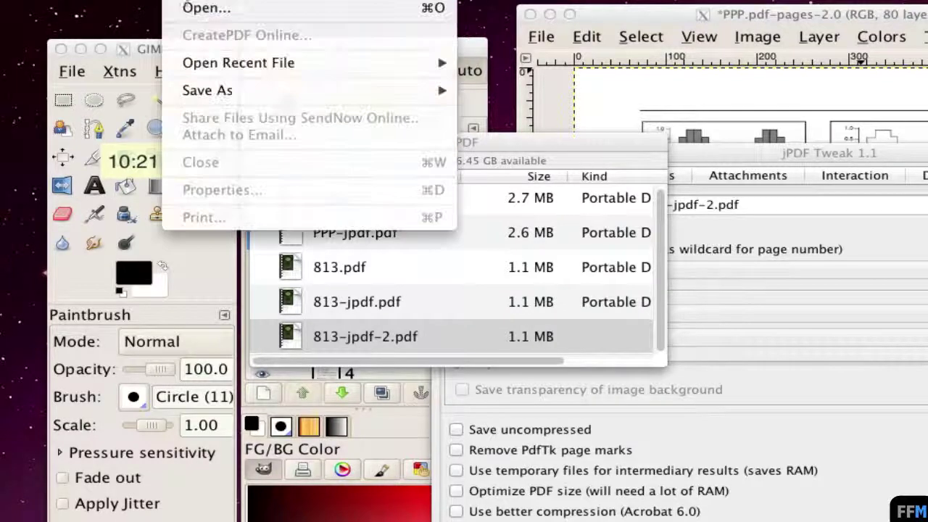
{"action": "left_click", "coordinate": [178, 9]}
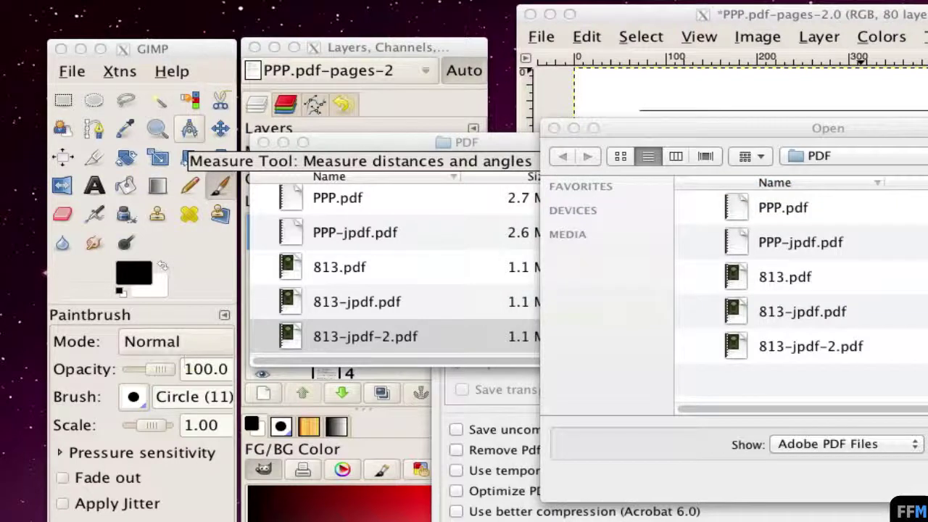
{"action": "left_click", "coordinate": [843, 351]}
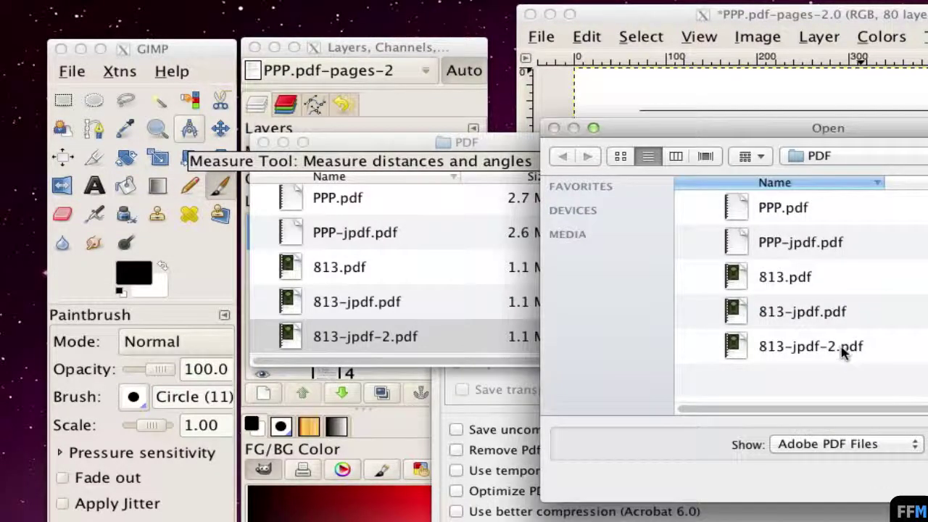
{"action": "left_click", "coordinate": [843, 351]}
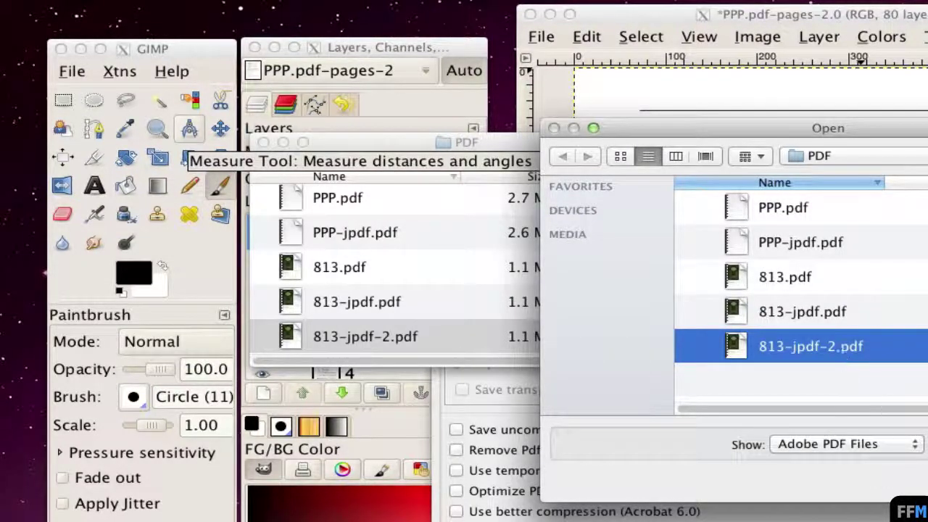
{"action": "key", "text": "Return"}
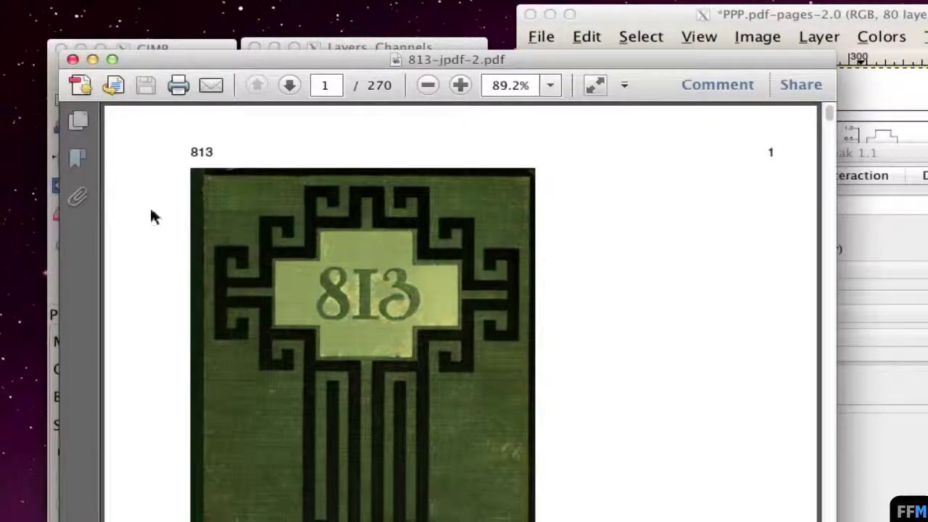
Confirm bookmarks p2 and p4 jump to pages 2 and 4, testing each twice
{"action": "left_click", "coordinate": [78, 159]}
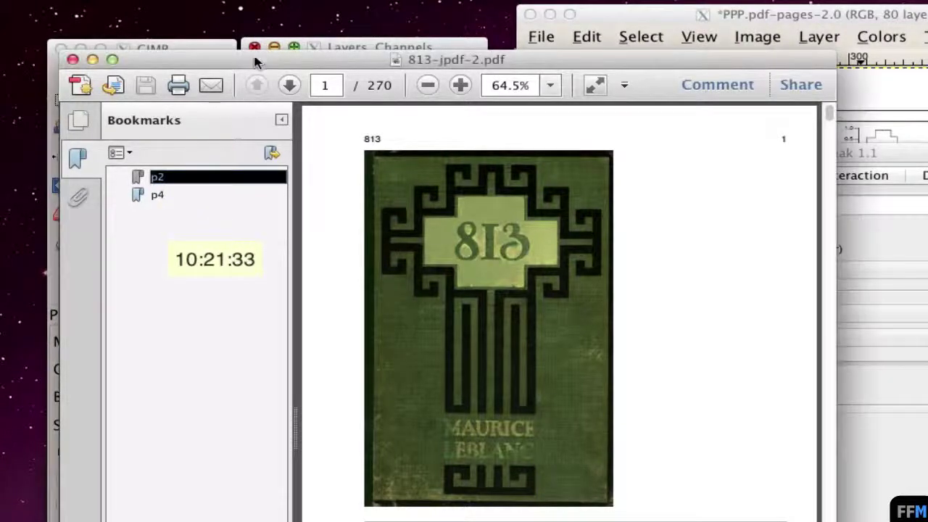
{"action": "left_click", "coordinate": [157, 180]}
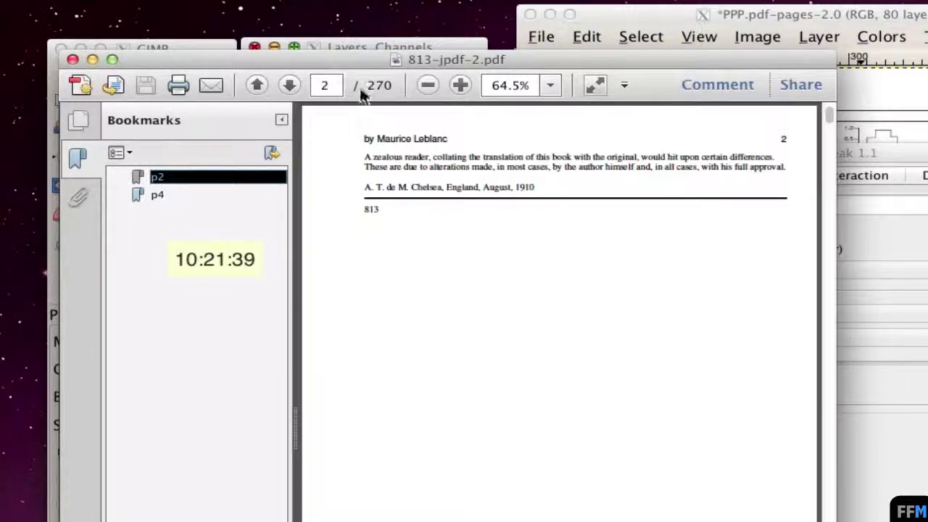
{"action": "left_click", "coordinate": [158, 197]}
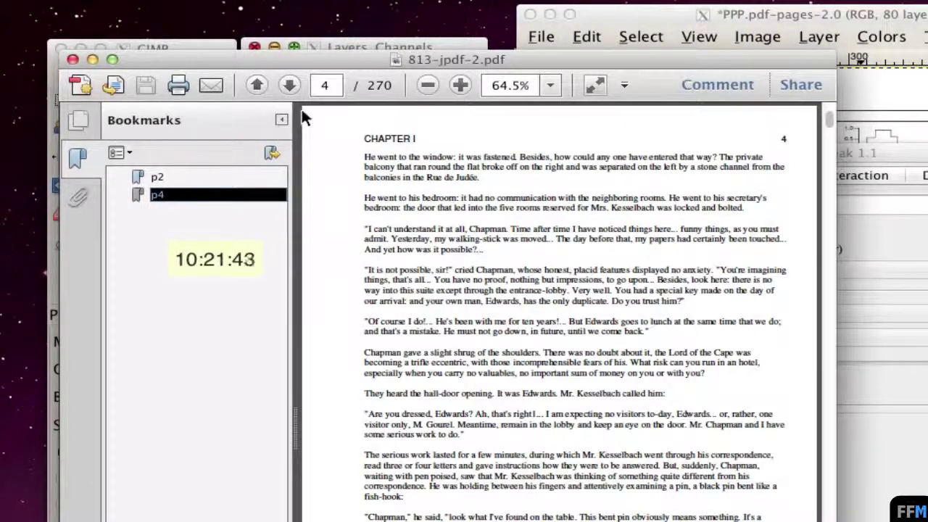
{"action": "left_click", "coordinate": [156, 179]}
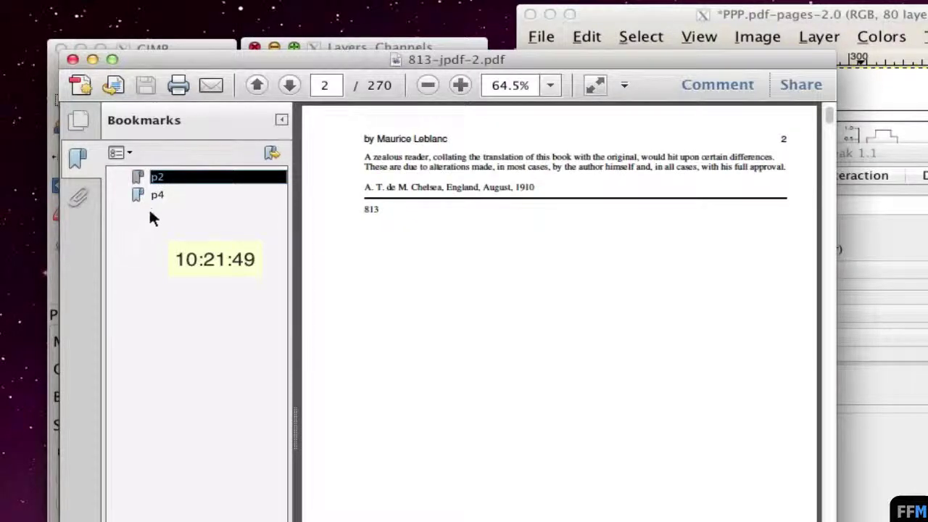
{"action": "left_click", "coordinate": [155, 197]}
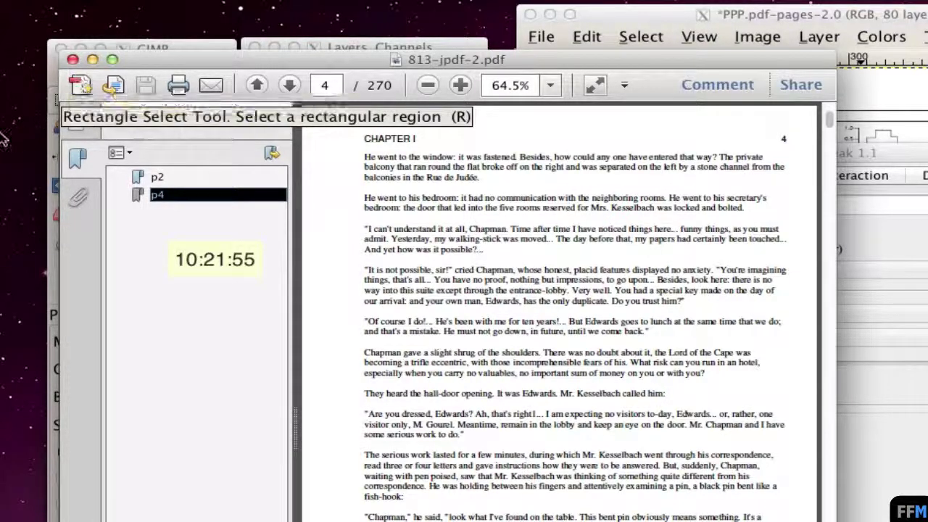
Close 813-jpdf-2.pdf and show jPDF Tweak's bookmarks table
{"action": "left_click", "coordinate": [73, 60]}
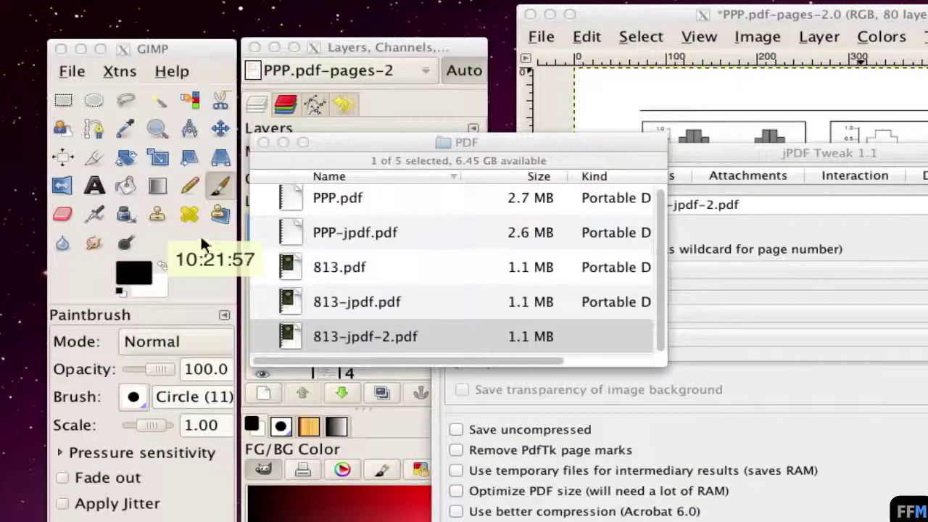
{"action": "left_click", "coordinate": [682, 182]}
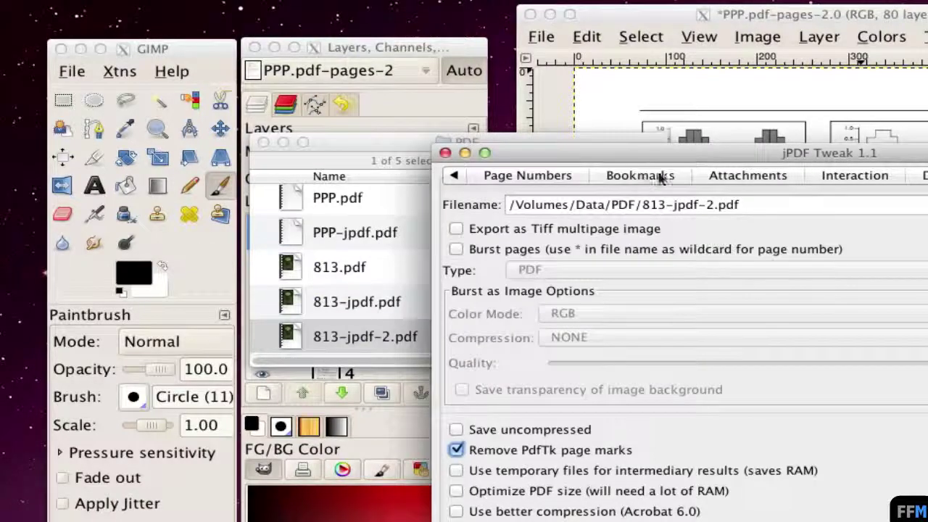
{"action": "left_click", "coordinate": [657, 179]}
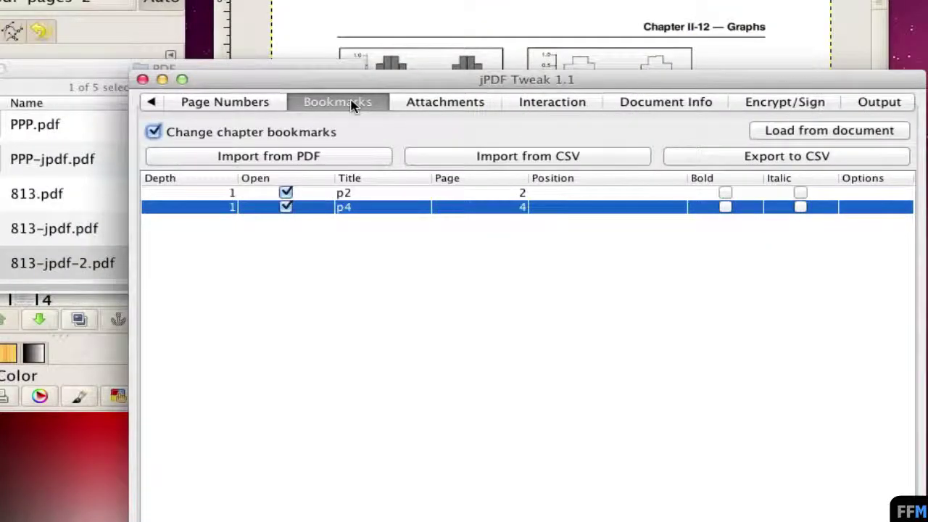
Enter XYZ 0 as the p2 bookmark's position, then select 813.pdf in the PDF folder
{"action": "left_click", "coordinate": [553, 194]}
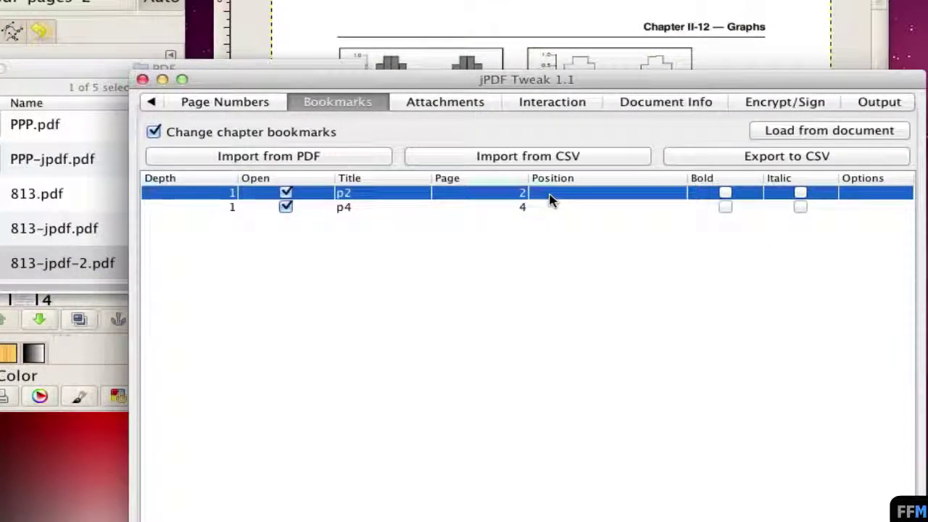
{"action": "double_click", "coordinate": [549, 195]}
{"action": "type", "text": "Z 0"}
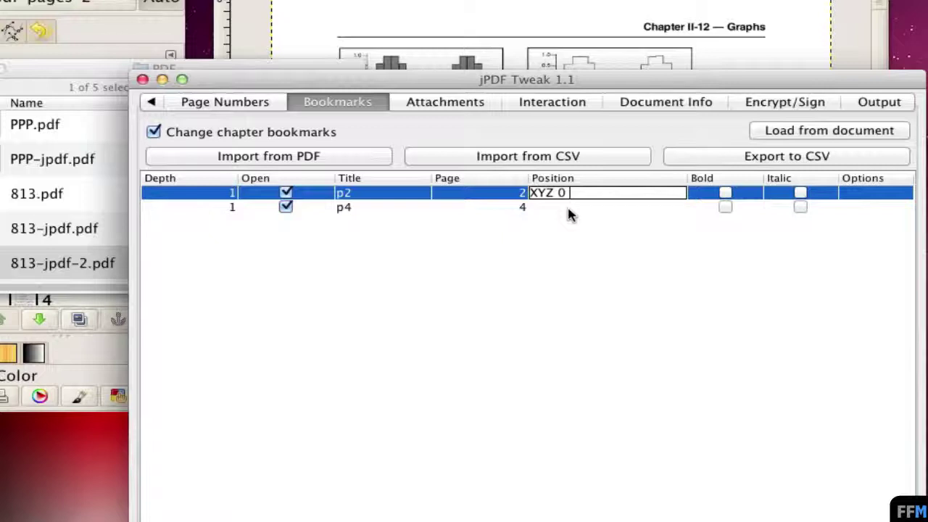
{"action": "left_click", "coordinate": [66, 80]}
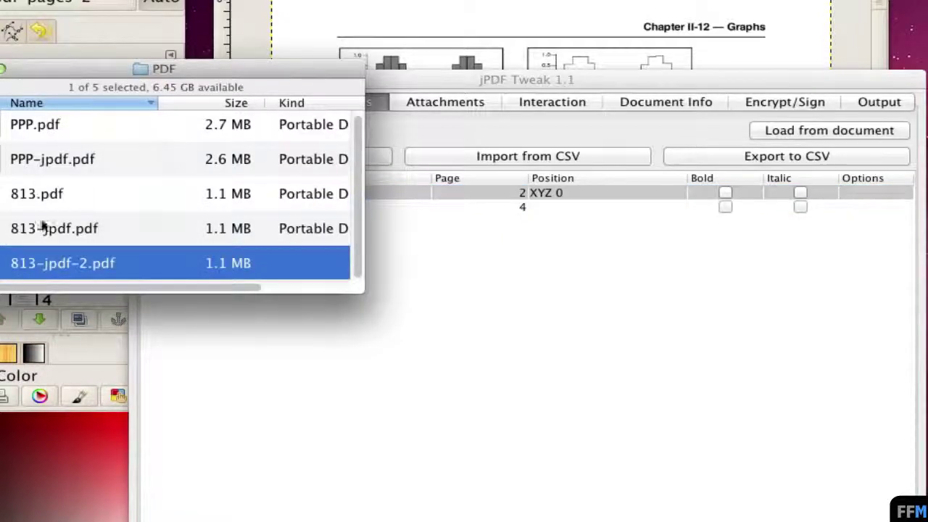
{"action": "left_click", "coordinate": [78, 196]}
Open 813.pdf in Preview, hide the sidebar and go to page 2
{"action": "right_click", "coordinate": [78, 196]}
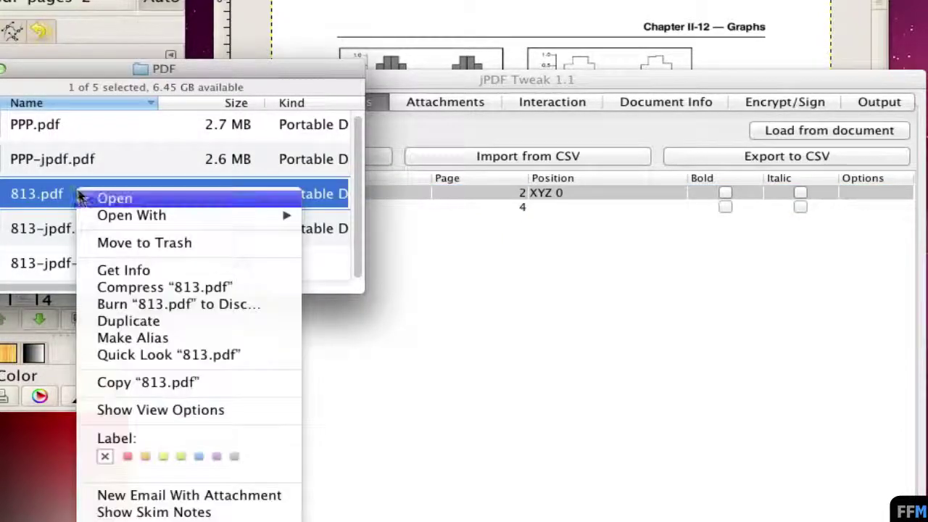
{"action": "left_click", "coordinate": [115, 199]}
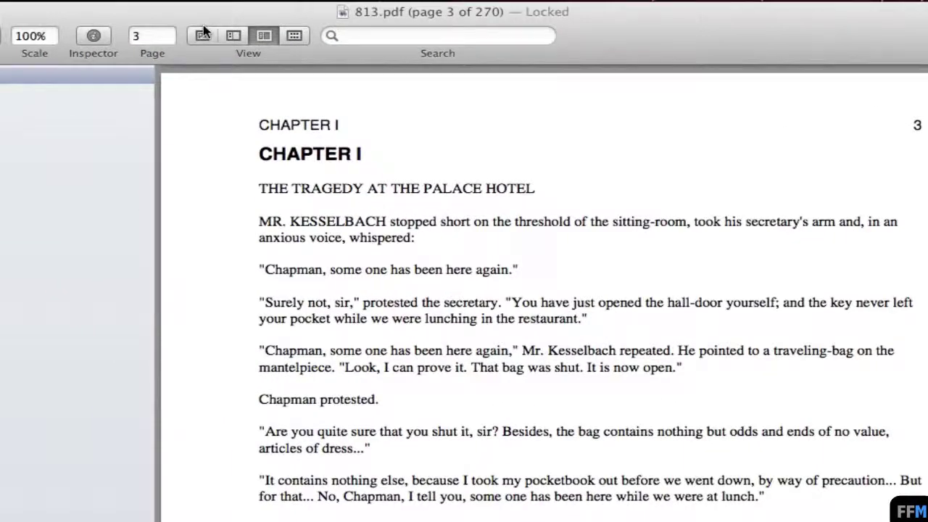
{"action": "left_click", "coordinate": [203, 35]}
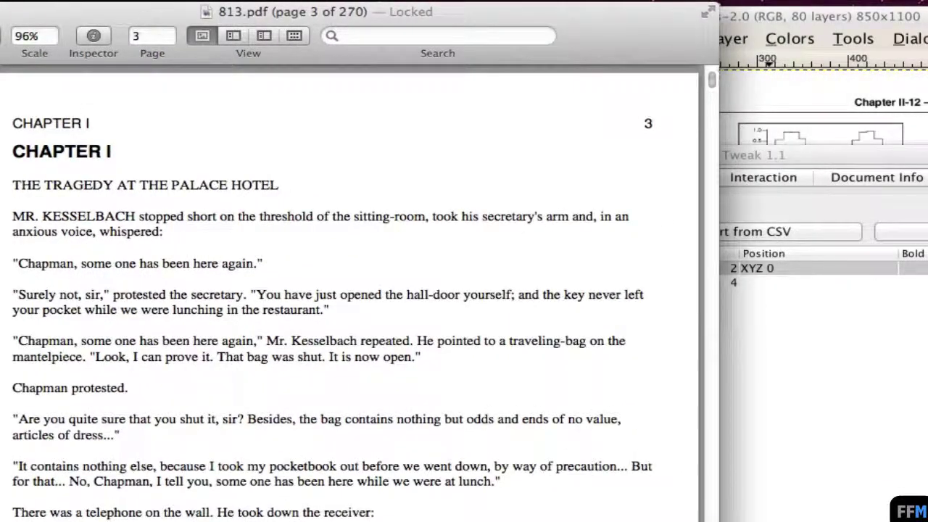
{"action": "double_click", "coordinate": [141, 36]}
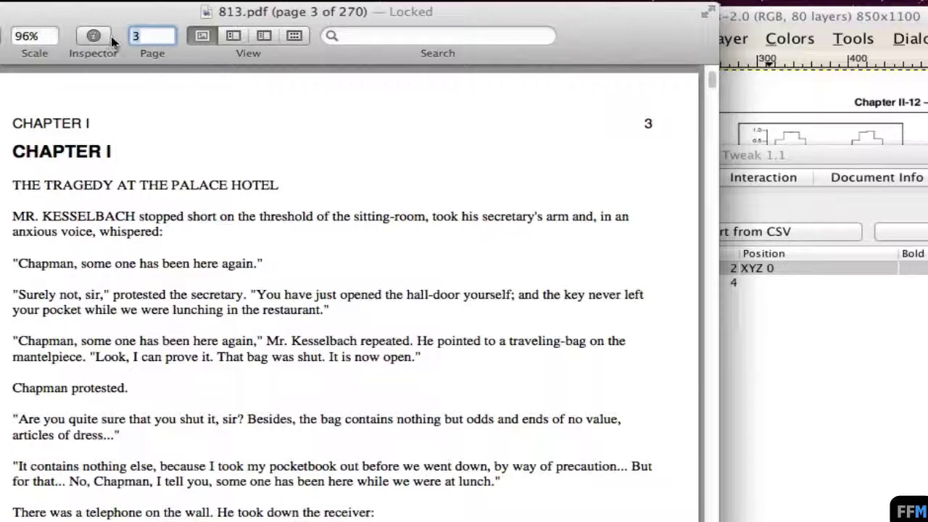
{"action": "type", "text": "2"}
{"action": "key", "text": "Return"}
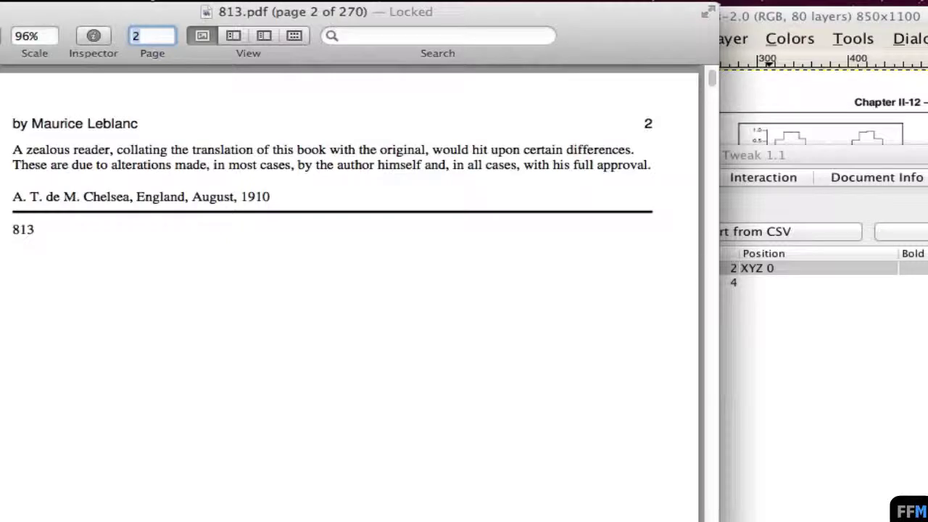
Read page 2's box size in the Inspector's Crop and Rotate tab: 595 × 792 points
{"action": "key", "text": "super+i"}
{"action": "mouse_move", "coordinate": [467, 86]}
{"action": "left_mouse_down"}
{"action": "mouse_move", "coordinate": [336, 232]}
{"action": "mouse_move", "coordinate": [346, 227]}
{"action": "left_mouse_up"}
{"action": "left_click", "coordinate": [192, 244]}
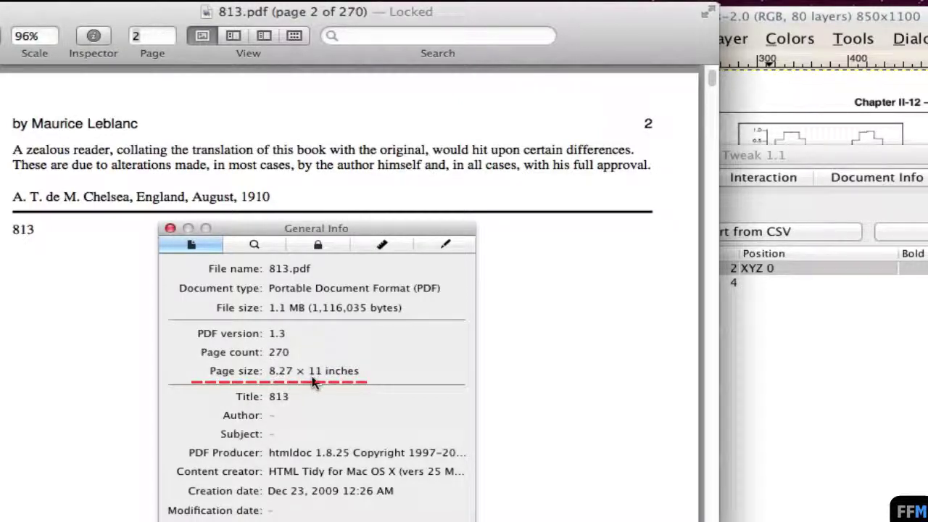
{"action": "left_click", "coordinate": [382, 245]}
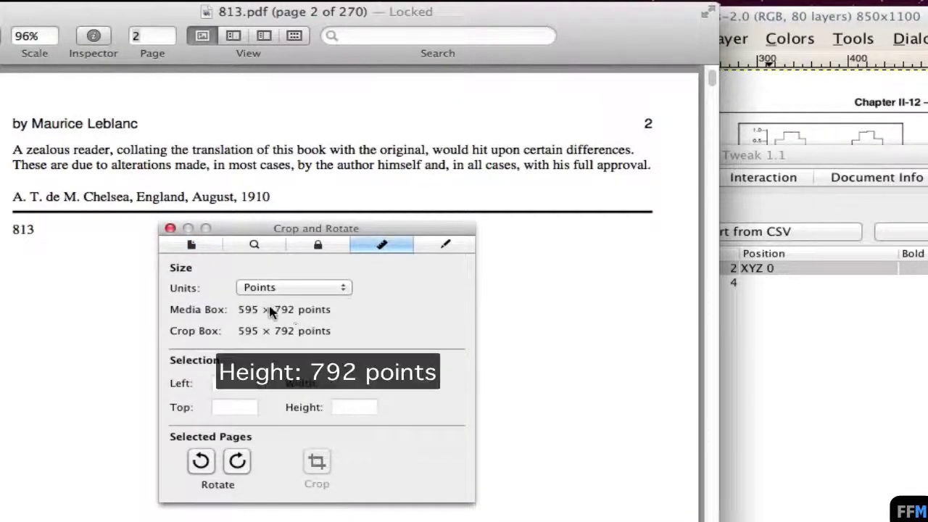
Check page 4's size the same way, then close the Inspector and 813.pdf
{"action": "left_click", "coordinate": [158, 35]}
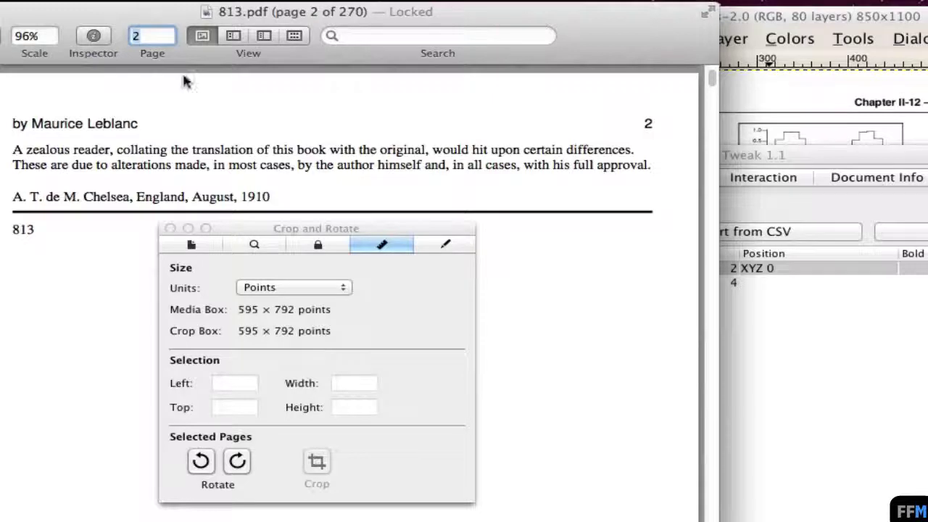
{"action": "type", "text": "4"}
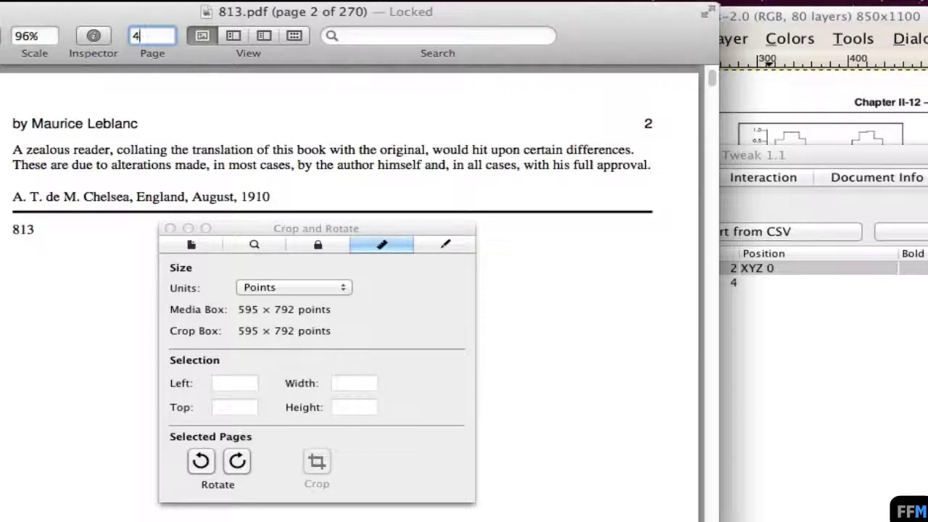
{"action": "key", "text": "Return"}
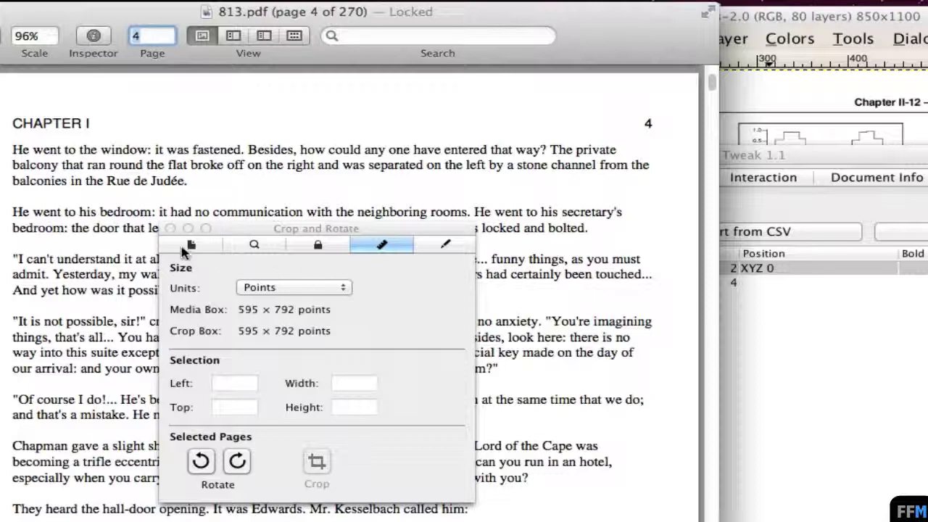
{"action": "left_click", "coordinate": [190, 246]}
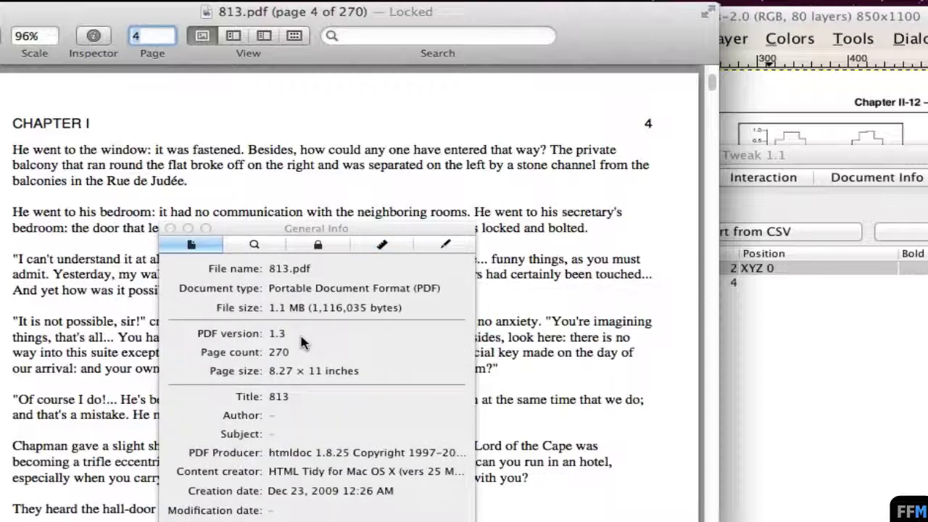
{"action": "left_click", "coordinate": [384, 247]}
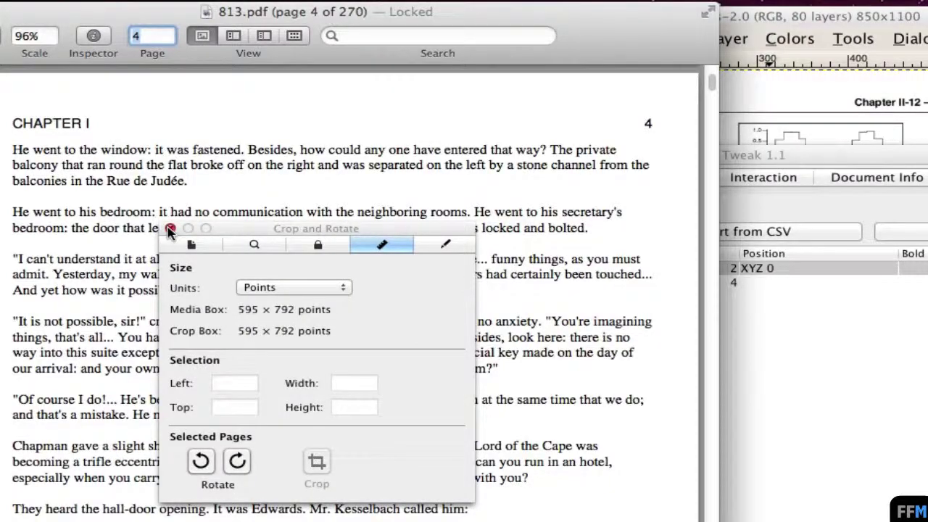
{"action": "left_click", "coordinate": [169, 229]}
{"action": "key", "text": "super+w"}
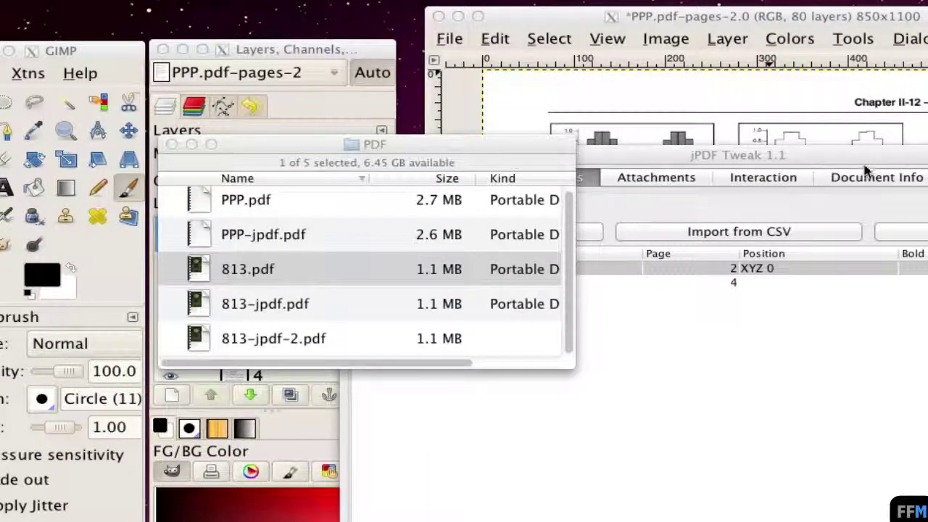
Set both the p2 and p4 bookmark positions to XYZ 0 792 0
{"action": "left_click", "coordinate": [866, 170]}
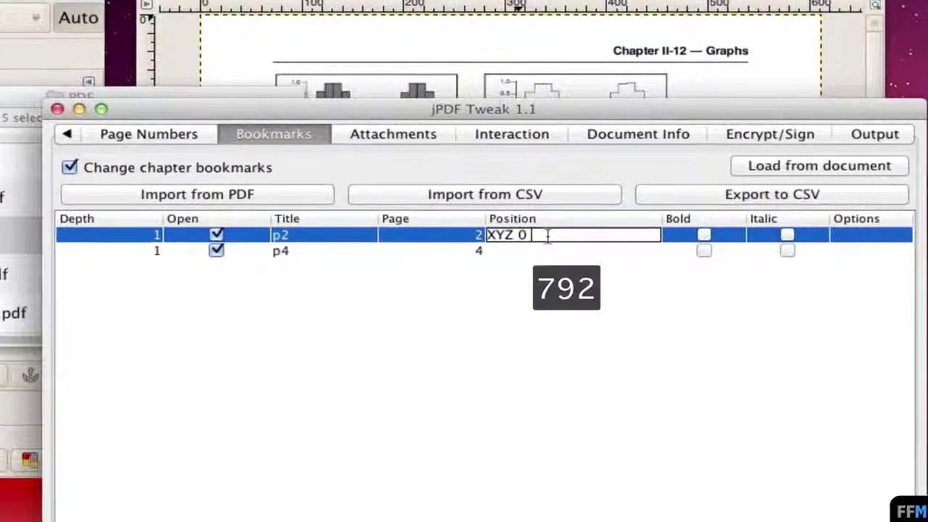
{"action": "type", "text": "792 0"}
{"action": "triple_click", "coordinate": [580, 235]}
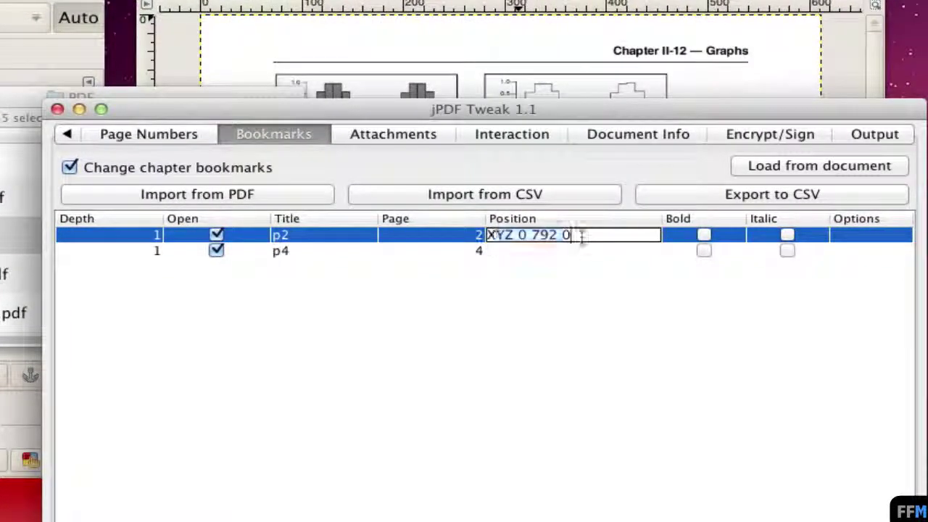
{"action": "key", "text": "super+c"}
{"action": "double_click", "coordinate": [522, 250]}
{"action": "key", "text": "super+v"}
{"action": "key", "text": "Return"}
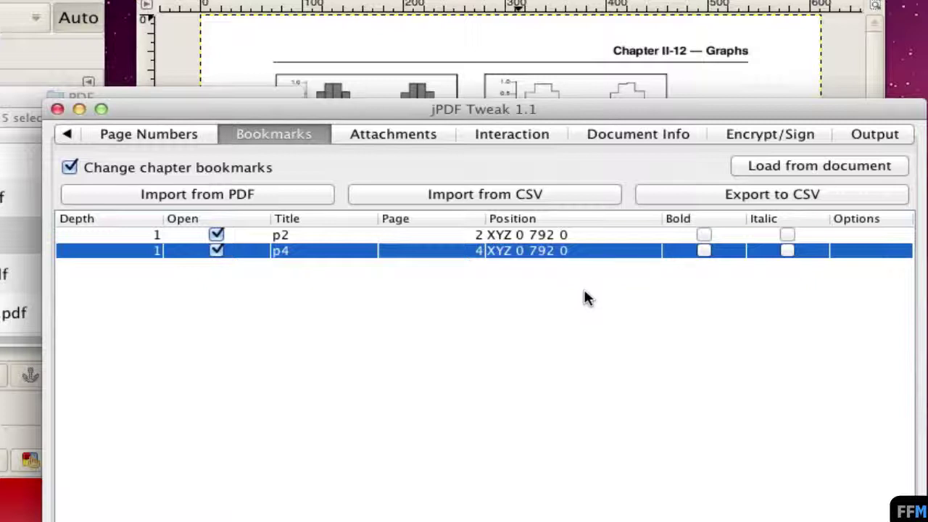
Save as 813-jpdf-3.pdf with Remove PdfTk page marks unticked, then view the PDF folder
{"action": "left_click", "coordinate": [858, 135]}
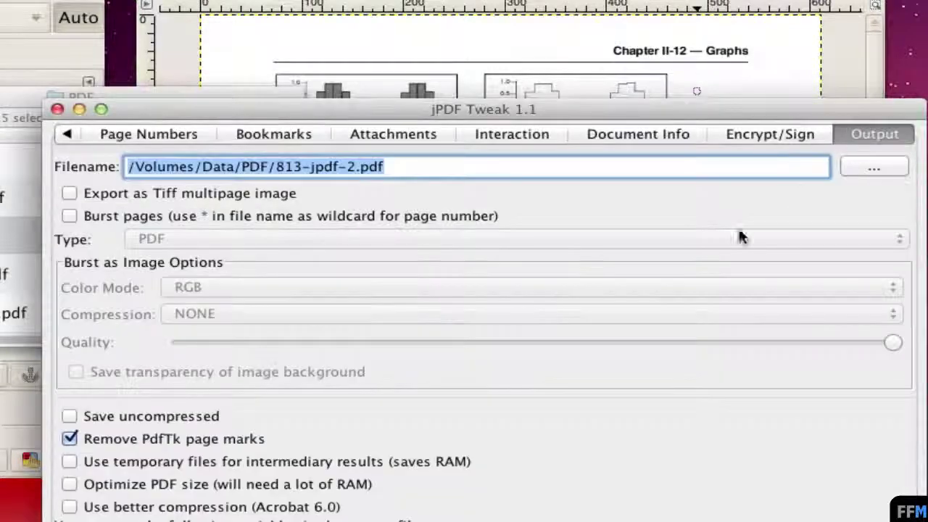
{"action": "left_click", "coordinate": [355, 167]}
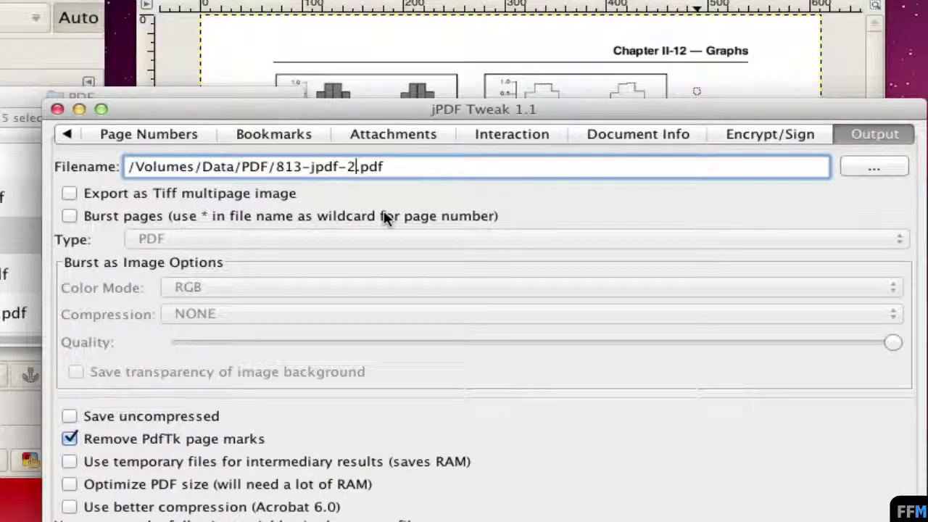
{"action": "key", "text": "BackSpace"}
{"action": "type", "text": "3"}
{"action": "left_click", "coordinate": [69, 439]}
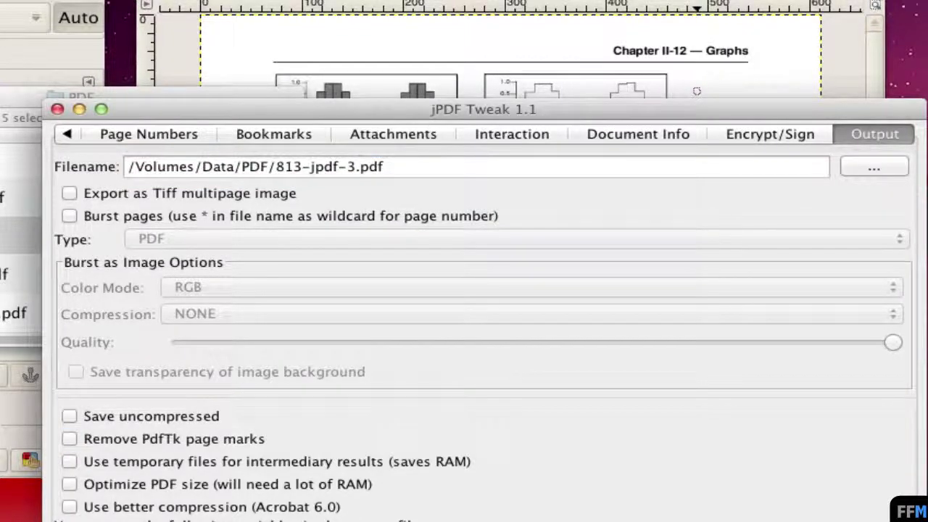
{"action": "left_click", "coordinate": [563, 467]}
{"action": "left_click", "coordinate": [22, 236]}
{"action": "scroll", "coordinate": [217, 305], "scroll_direction": "down", "scroll_amount": 1}
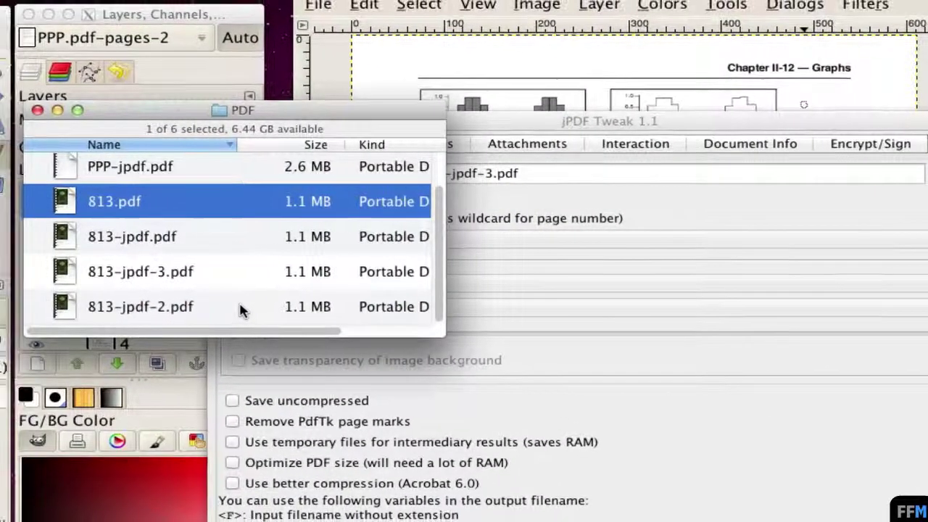
Open 813-jpdf-3.pdf in Preview and show its table of contents
{"action": "left_click", "coordinate": [207, 277]}
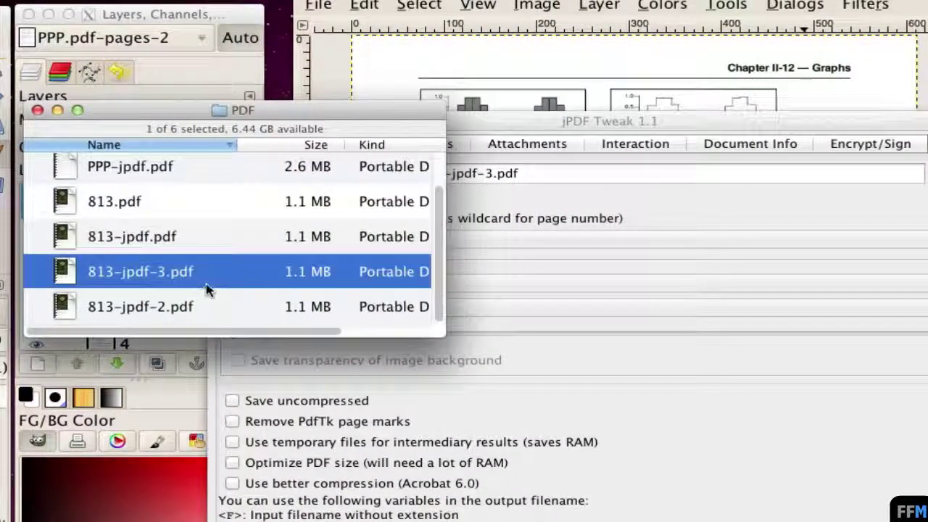
{"action": "right_click", "coordinate": [222, 282]}
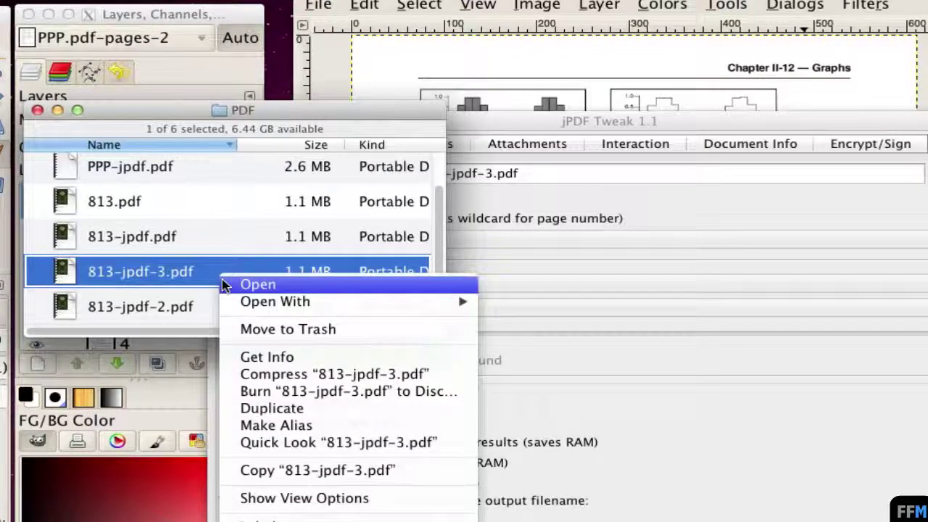
{"action": "left_click", "coordinate": [223, 285]}
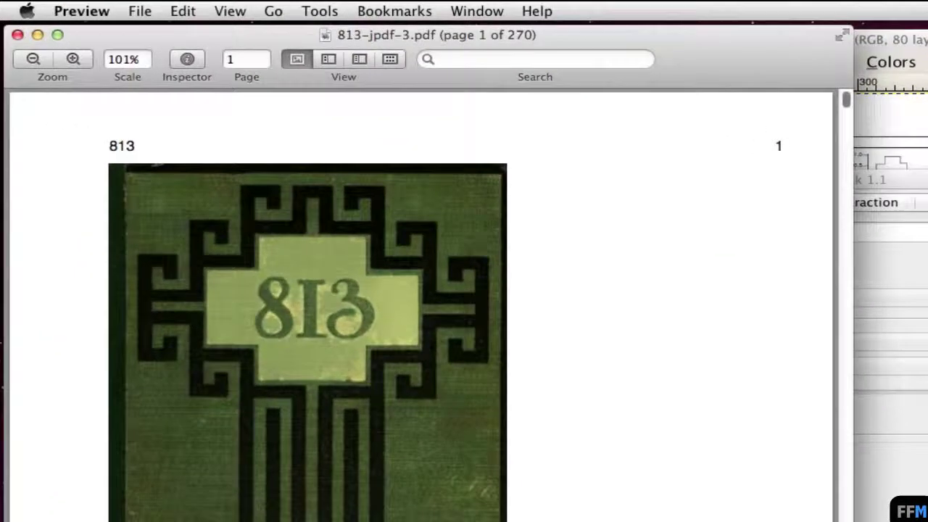
{"action": "left_click", "coordinate": [230, 11]}
{"action": "left_click", "coordinate": [339, 67]}
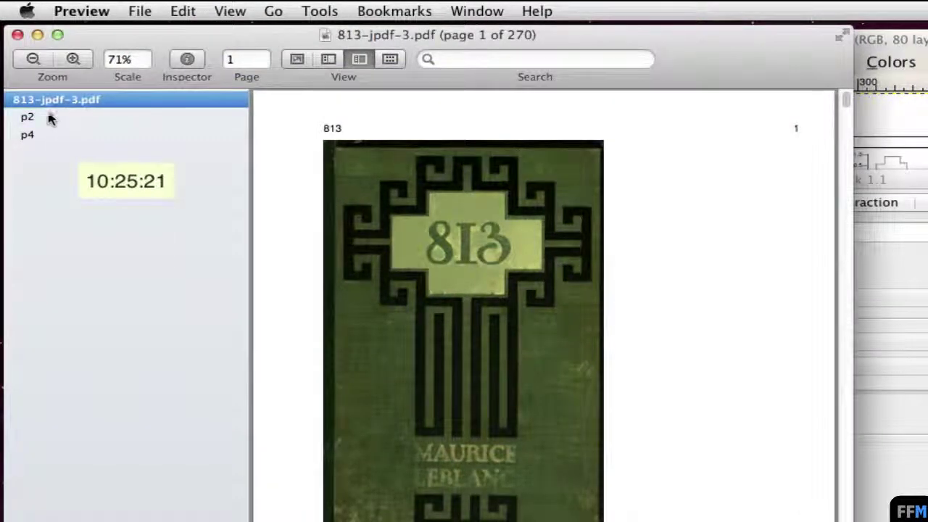
Follow the p2 and p4 bookmarks to pages 2 and 4, twice
{"action": "left_click", "coordinate": [235, 102]}
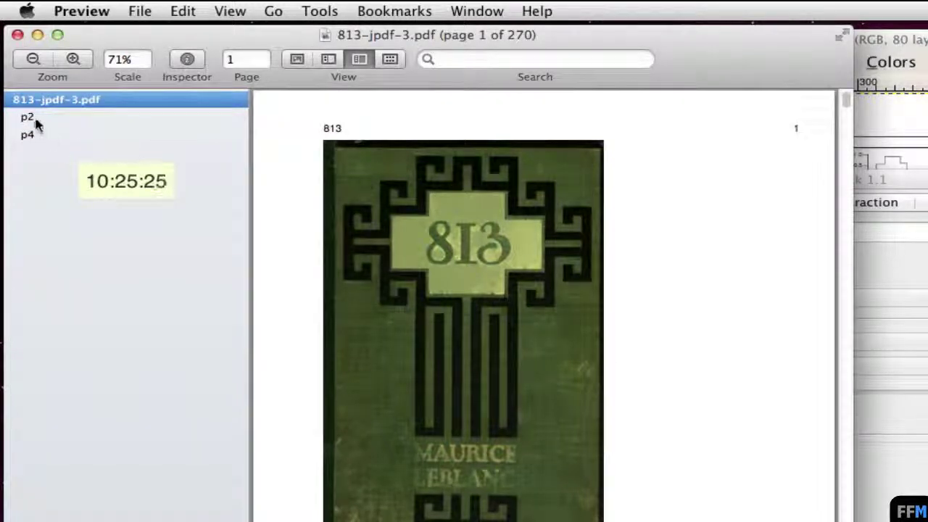
{"action": "left_click", "coordinate": [30, 117]}
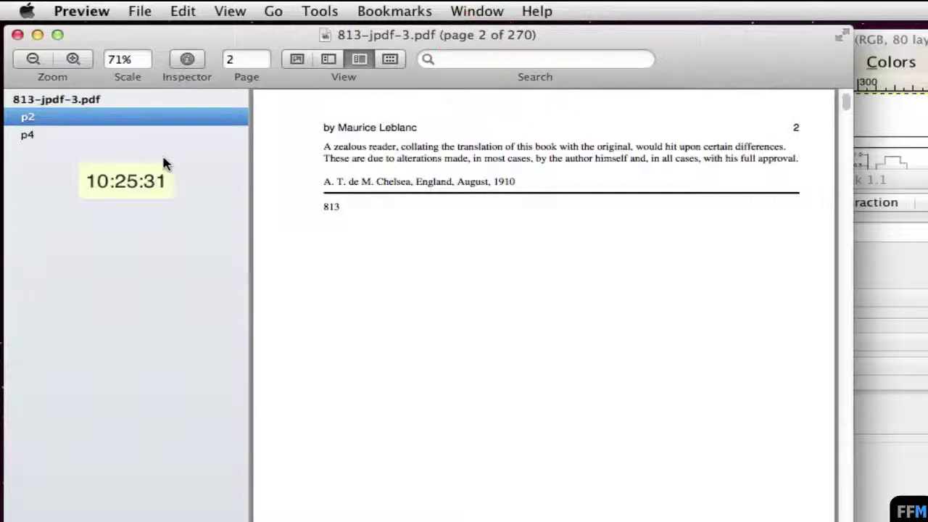
{"action": "left_click", "coordinate": [28, 136]}
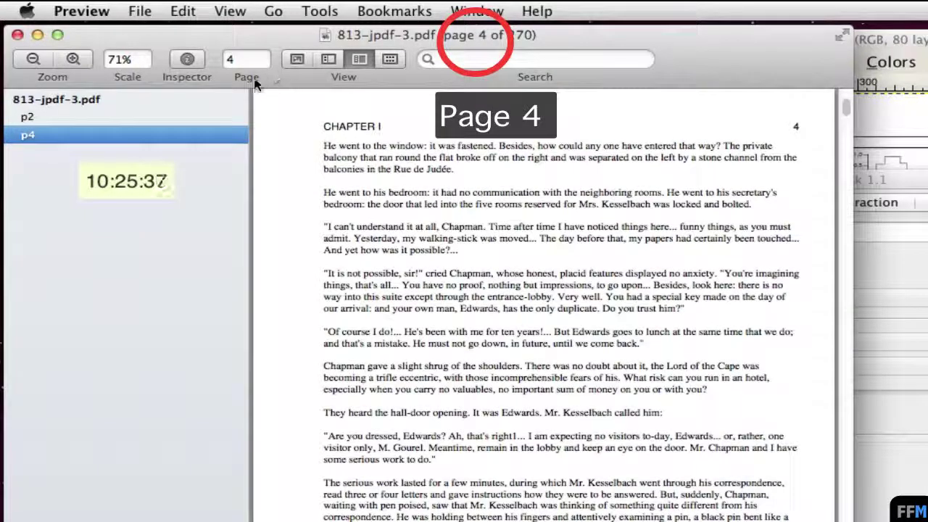
{"action": "left_click", "coordinate": [48, 102]}
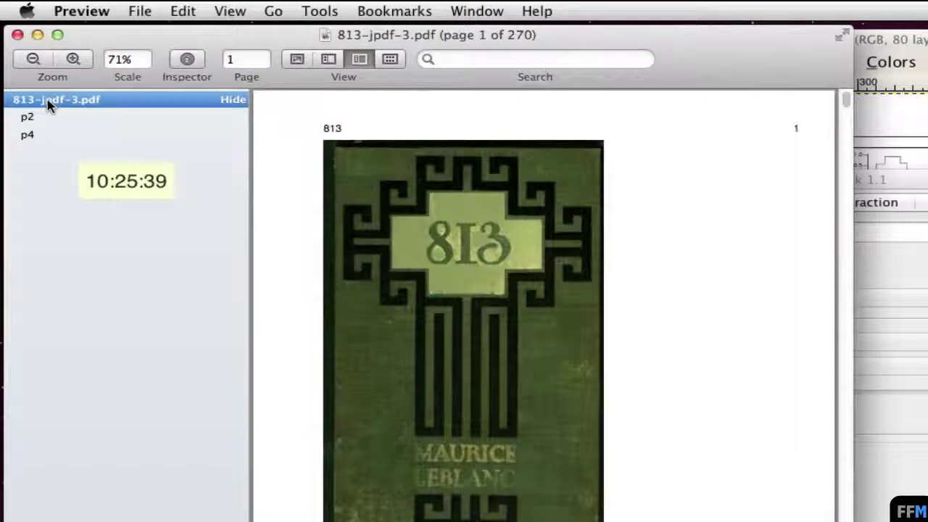
{"action": "left_click", "coordinate": [36, 118]}
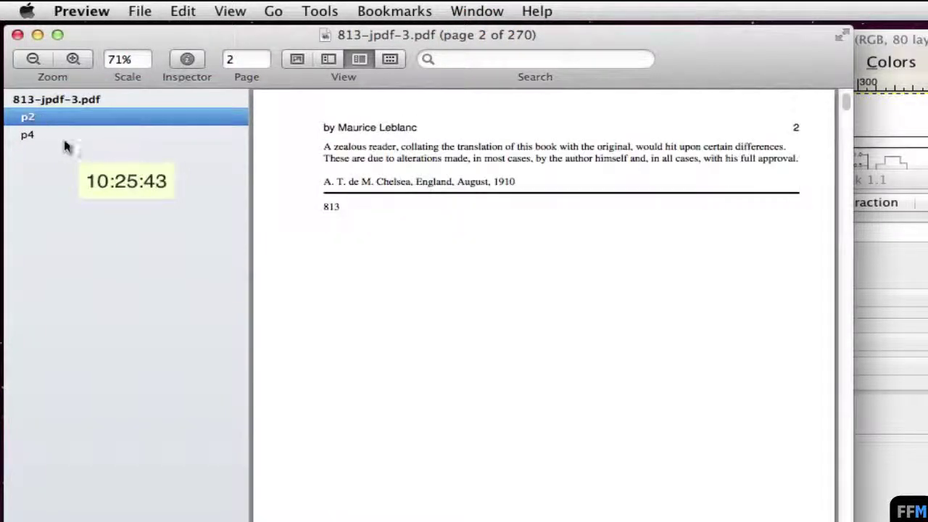
{"action": "left_click", "coordinate": [36, 140]}
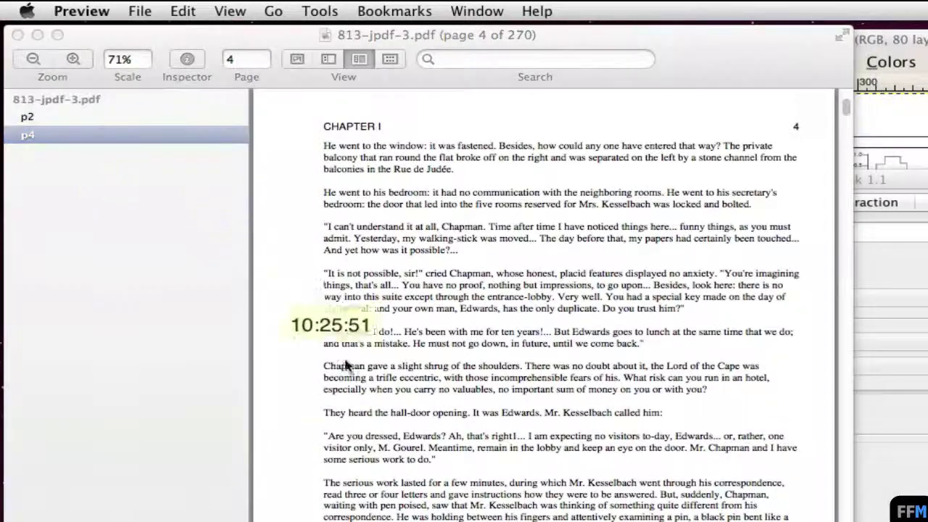
Close 813-jpdf-3.pdf and discard the GIMP PPP.pdf-pages image without saving
{"action": "left_click", "coordinate": [17, 35]}
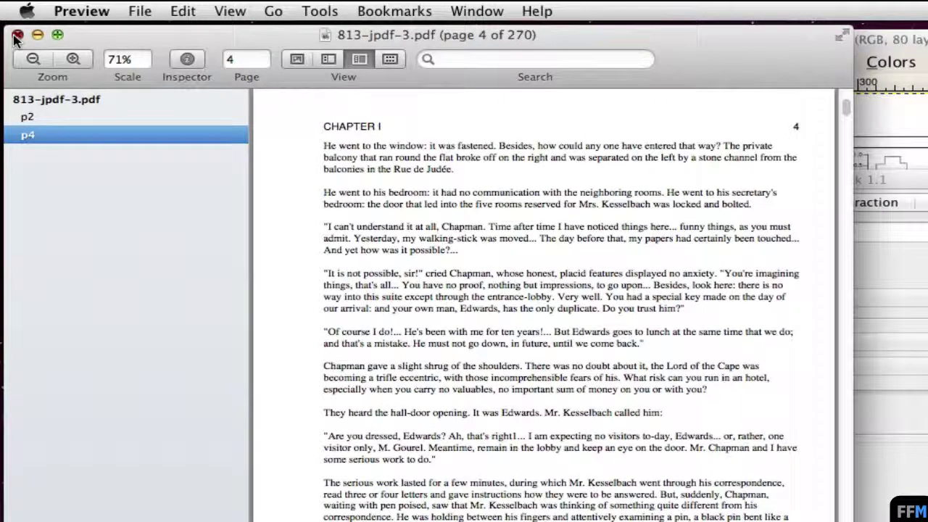
{"action": "left_click", "coordinate": [16, 35]}
{"action": "left_click", "coordinate": [536, 40]}
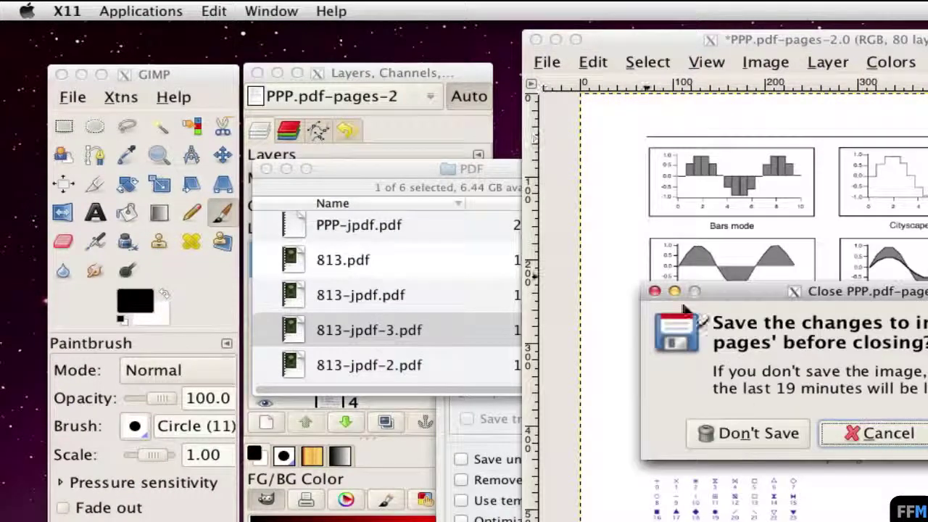
{"action": "key", "text": "ctrl+d"}
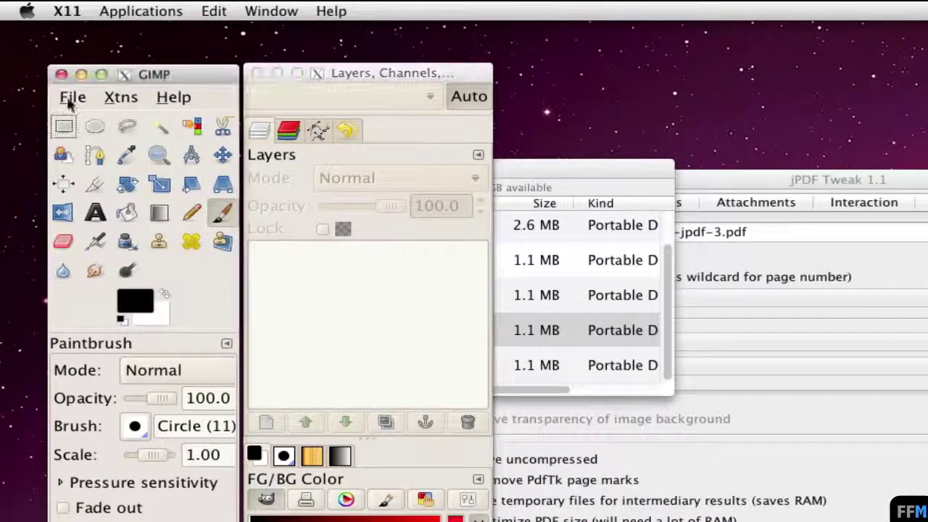
Use File > Open on 813-jpdf.pdf, Select All pages and import all 270 as layers
{"action": "left_click", "coordinate": [73, 97]}
{"action": "left_click", "coordinate": [77, 151]}
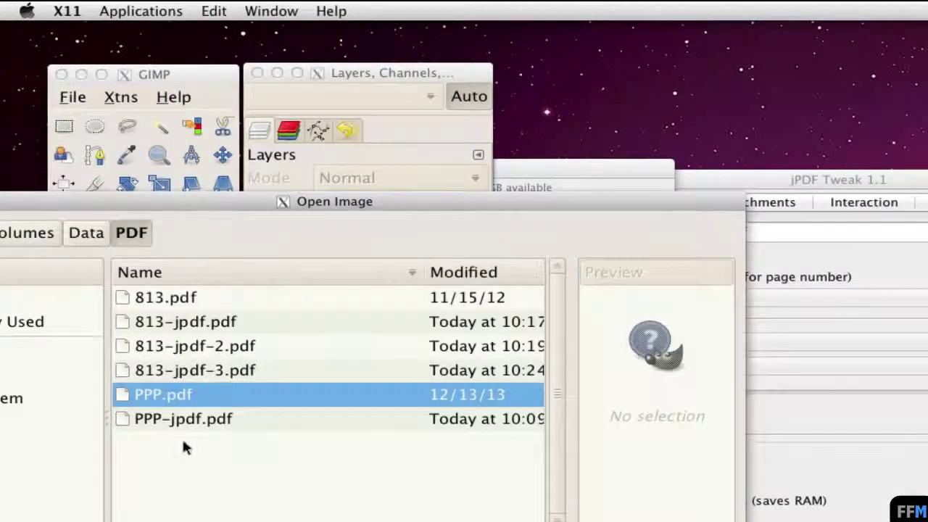
{"action": "left_click", "coordinate": [192, 325]}
{"action": "double_click", "coordinate": [188, 324]}
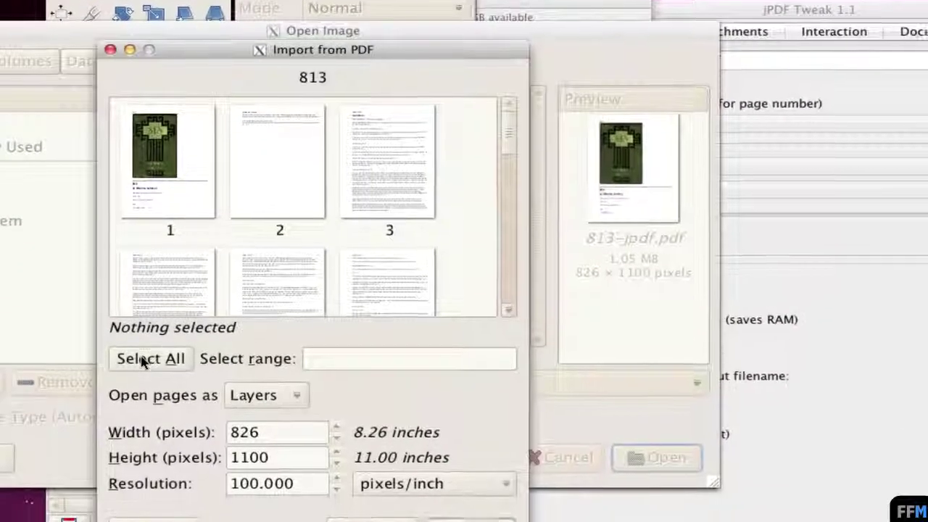
{"action": "left_click", "coordinate": [145, 359]}
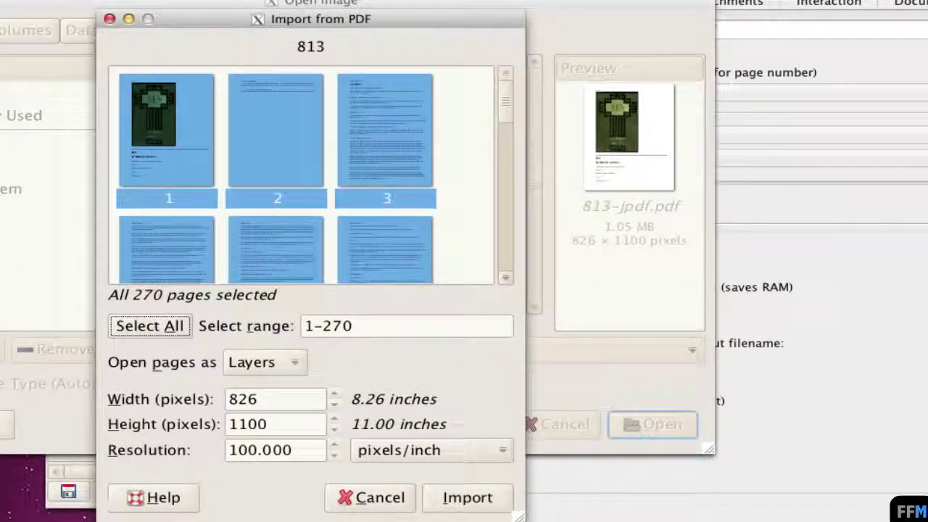
{"action": "left_click", "coordinate": [448, 501]}
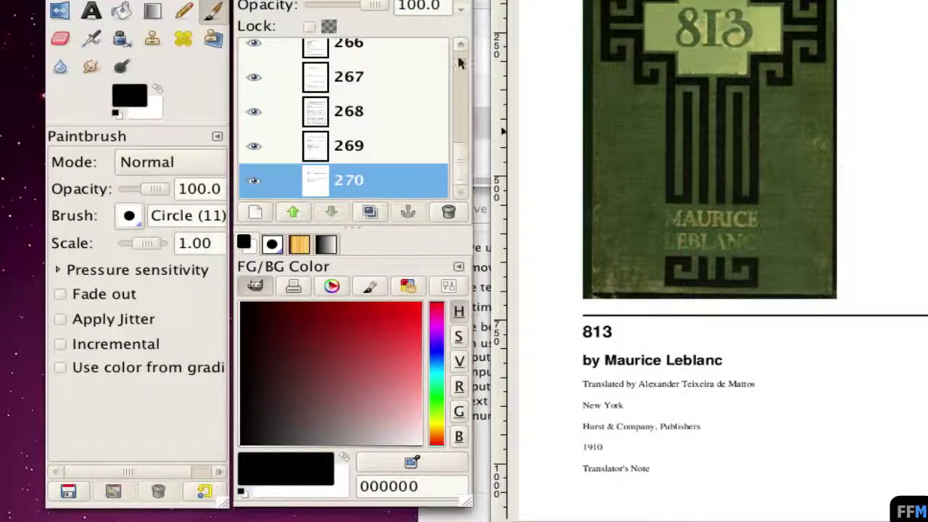
Drag layer 4 above layer 1 so Chapter I shows, and zoom in
{"action": "left_click_drag", "start_coordinate": [460, 165], "coordinate": [460, 54]}
{"action": "left_click", "coordinate": [366, 158]}
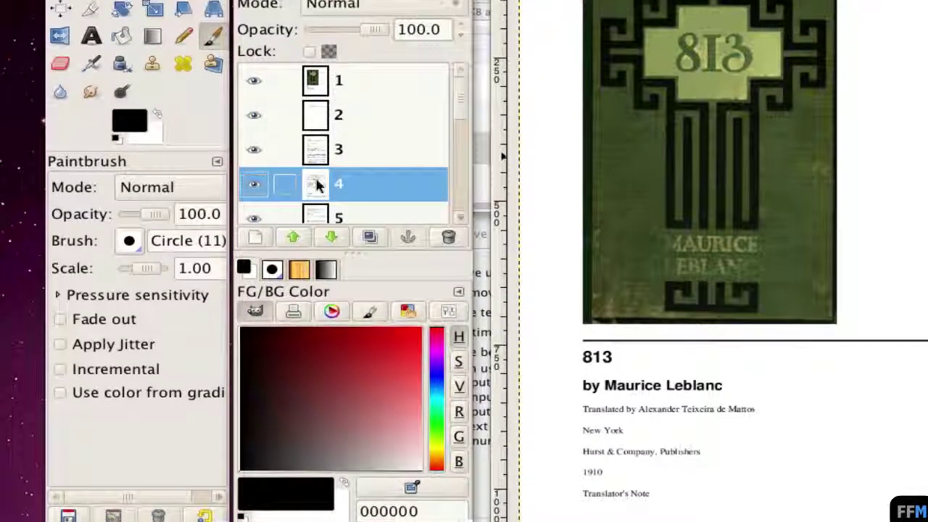
{"action": "mouse_move", "coordinate": [344, 157]}
{"action": "left_mouse_down"}
{"action": "mouse_move", "coordinate": [361, 220]}
{"action": "mouse_move", "coordinate": [370, 154]}
{"action": "left_mouse_up"}
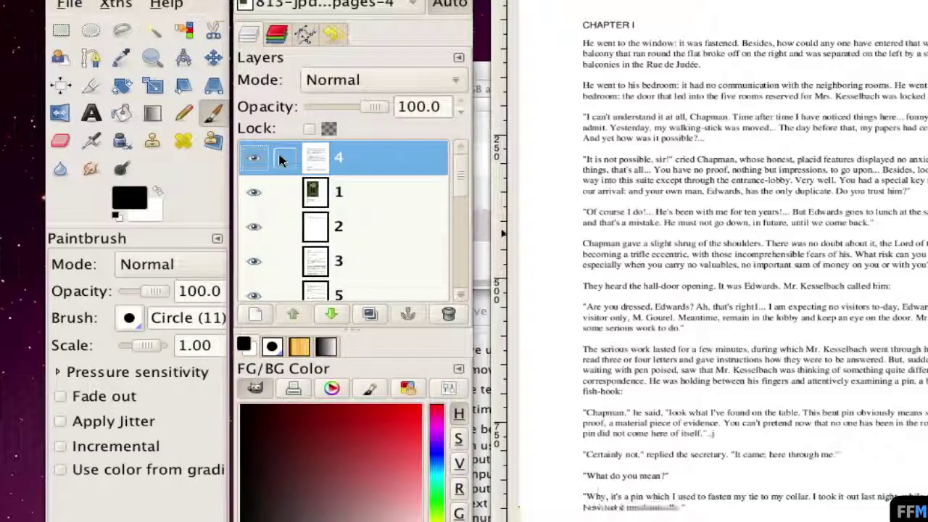
{"action": "key", "text": "plus"}
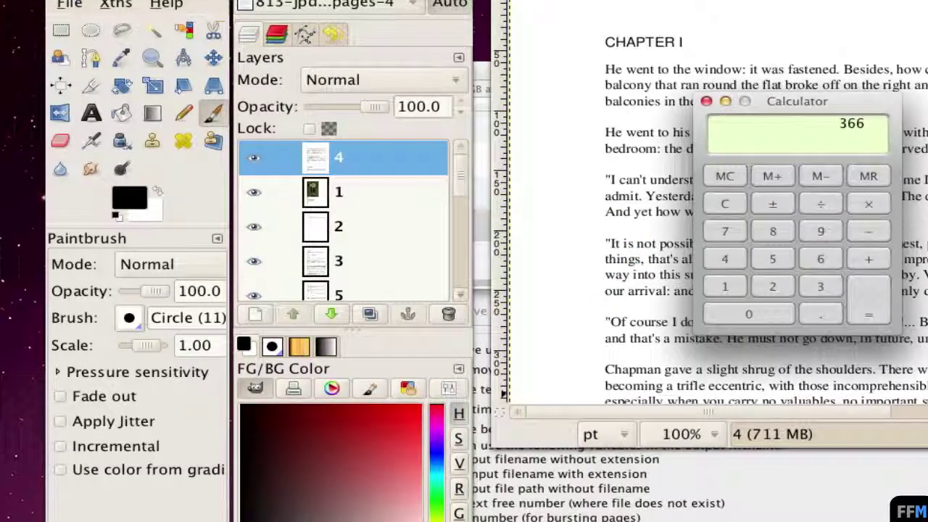
Compute 792 − 200 = 592 in Calculator, then close it
{"action": "left_click", "coordinate": [737, 208]}
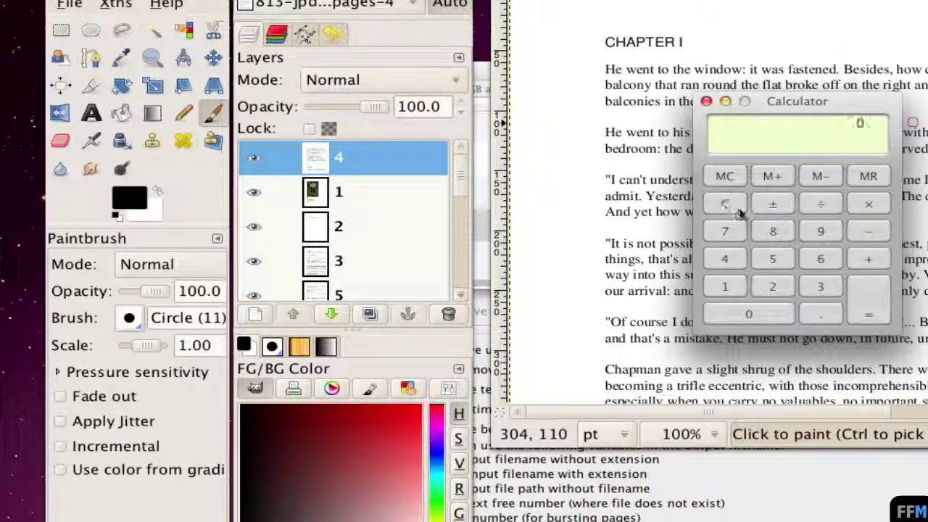
{"action": "type", "text": "79"}
{"action": "type", "text": "2"}
{"action": "key", "text": "minus"}
{"action": "type", "text": "2"}
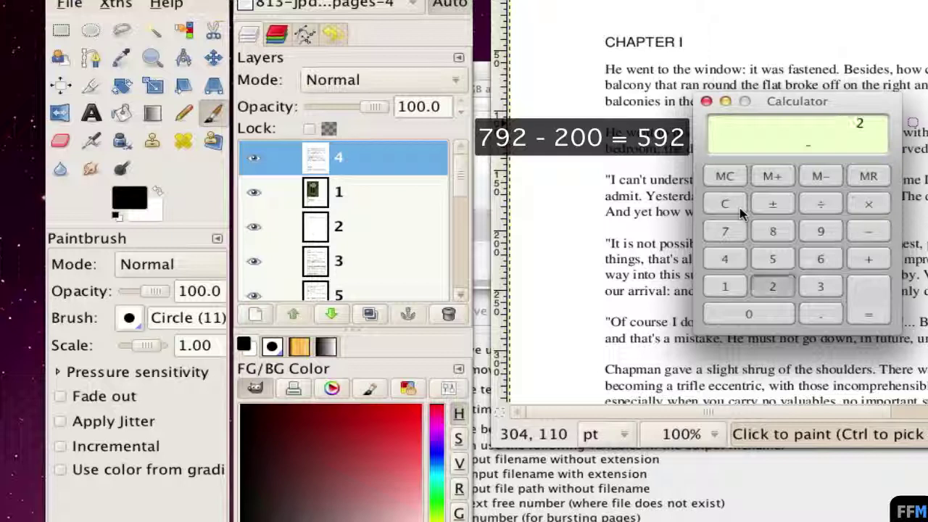
{"action": "type", "text": "00"}
{"action": "key", "text": "Return"}
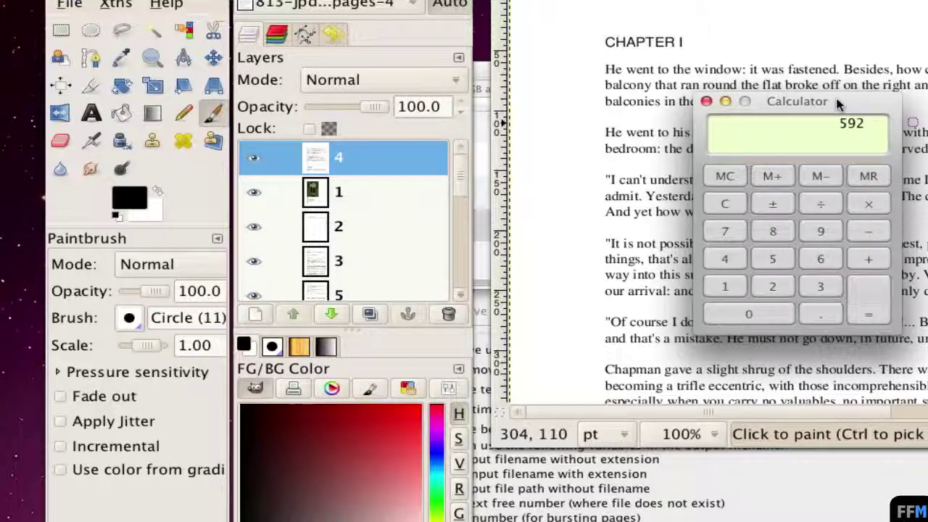
{"action": "left_click", "coordinate": [707, 101]}
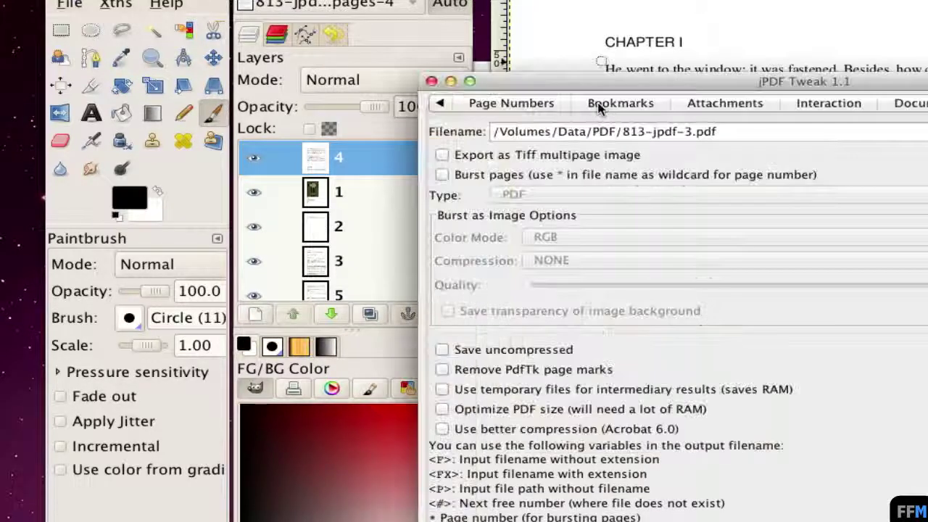
Give bookmark row 3 depth 2, tick Open, and title it 'It is not possible'
{"action": "left_click", "coordinate": [599, 104]}
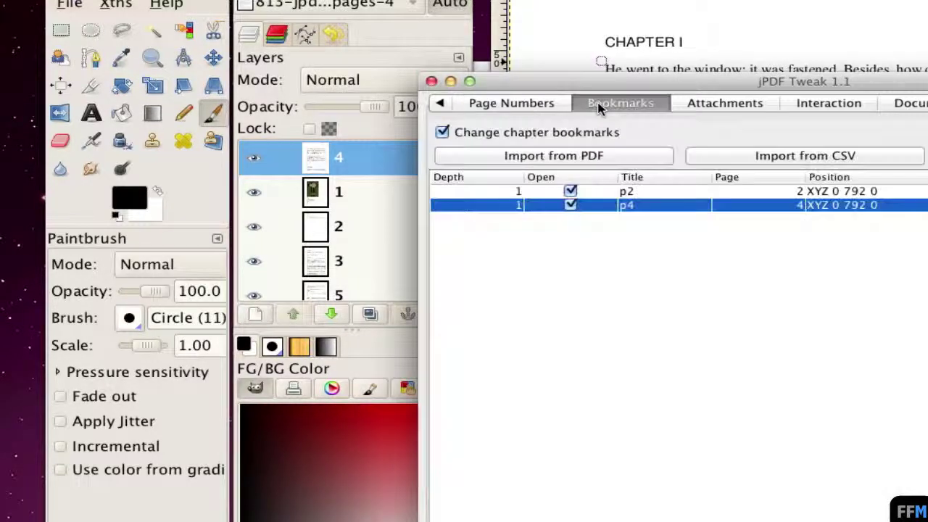
{"action": "double_click", "coordinate": [125, 232]}
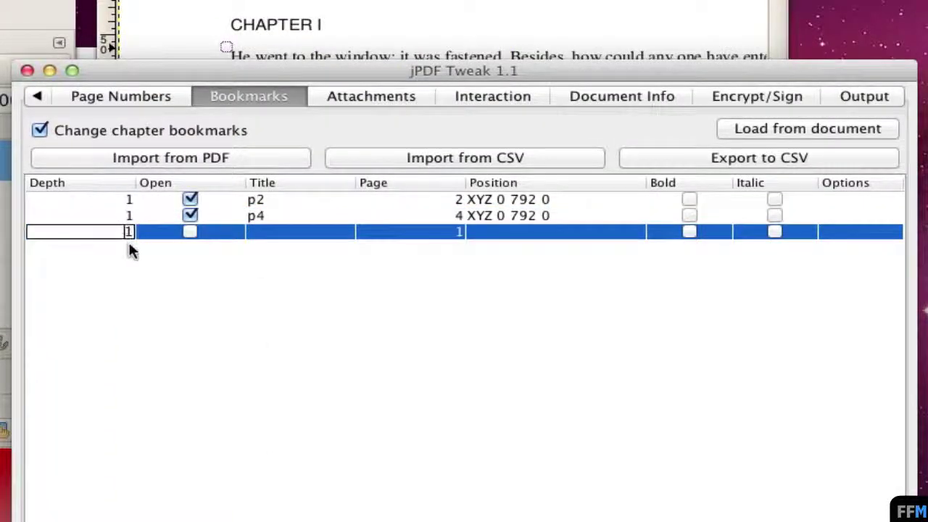
{"action": "type", "text": "2"}
{"action": "left_click", "coordinate": [187, 234]}
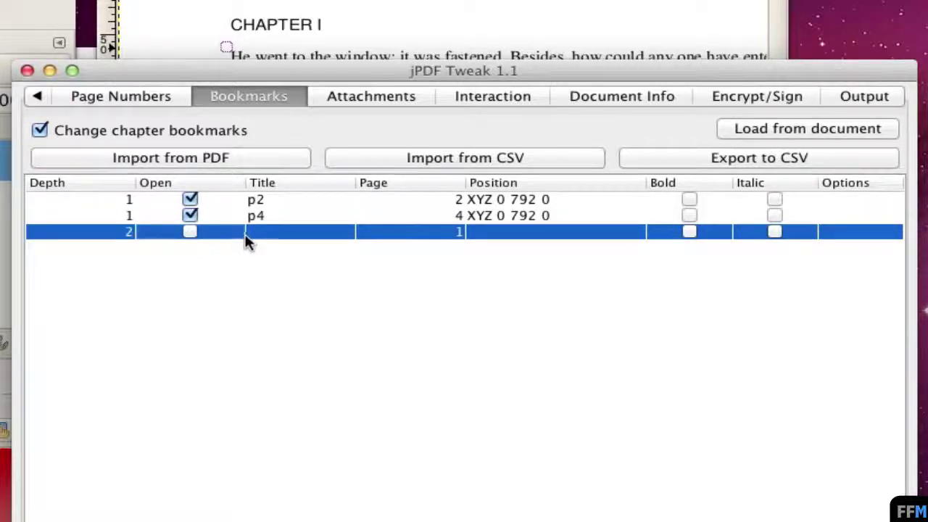
{"action": "left_click", "coordinate": [190, 232]}
{"action": "double_click", "coordinate": [283, 234]}
{"action": "type", "text": "It is "}
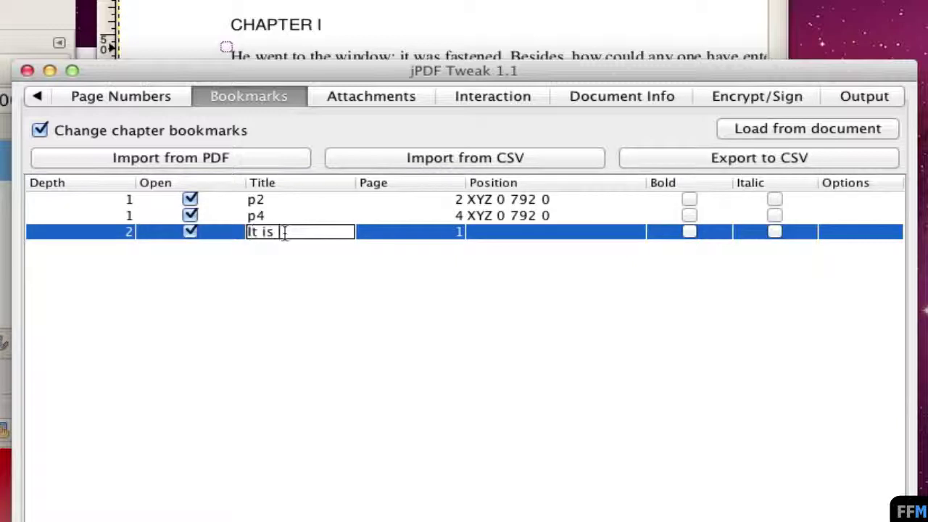
{"action": "type", "text": "not possible"}
Point the new bookmark to page 4 at position XYZ 0 592 0
{"action": "double_click", "coordinate": [453, 238]}
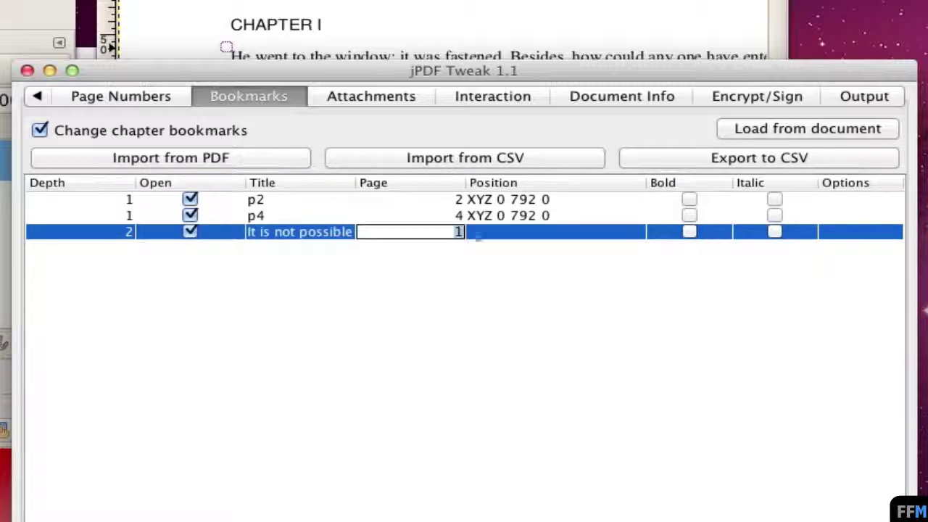
{"action": "type", "text": "4"}
{"action": "left_click", "coordinate": [525, 215]}
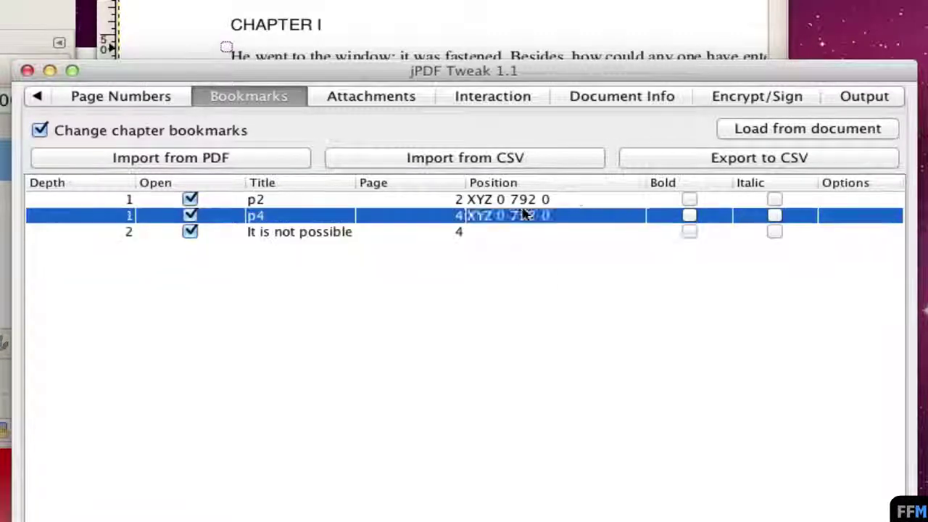
{"action": "double_click", "coordinate": [451, 216]}
{"action": "left_click", "coordinate": [493, 233]}
{"action": "double_click", "coordinate": [493, 234]}
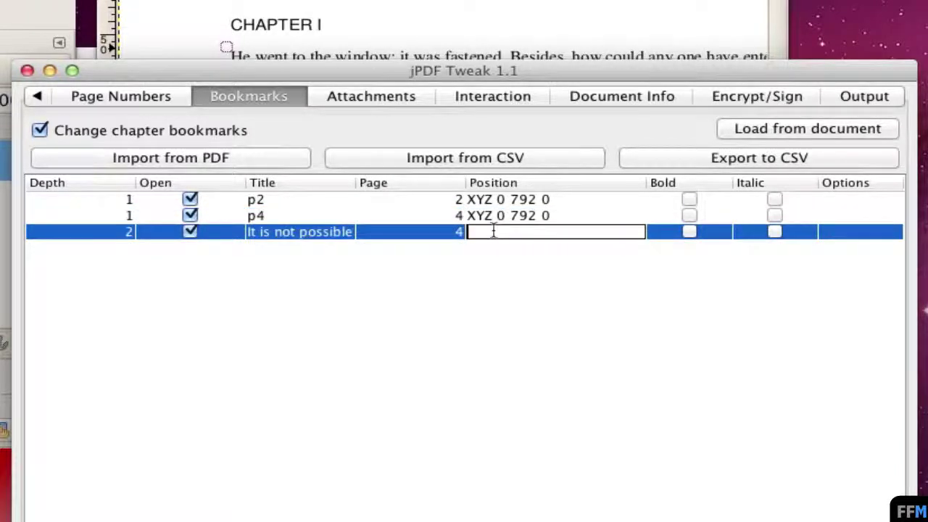
{"action": "type", "text": "XYZ 0 792 0"}
{"action": "key", "text": "BackSpace"}
{"action": "type", "text": "5"}
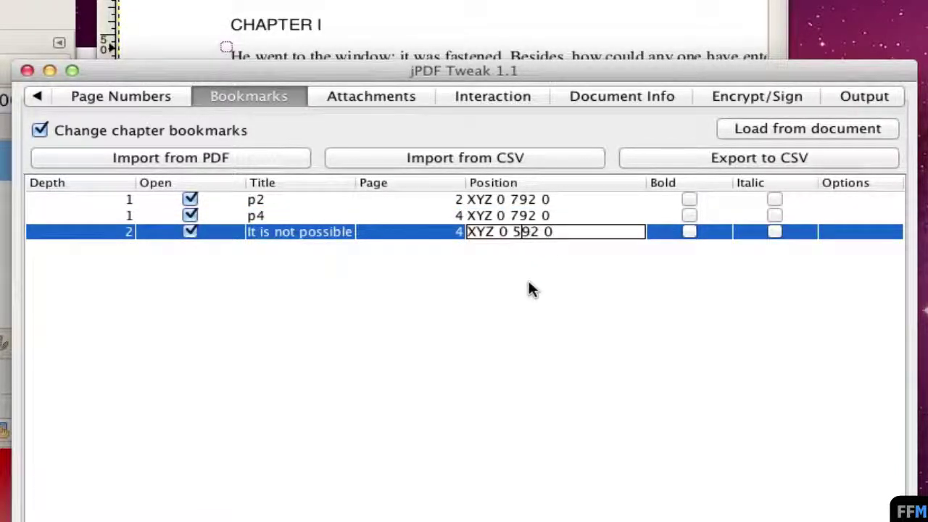
{"action": "left_click", "coordinate": [581, 217]}
Change the output filename to 813-jpdf-4.pdf and run the save
{"action": "left_click", "coordinate": [580, 233]}
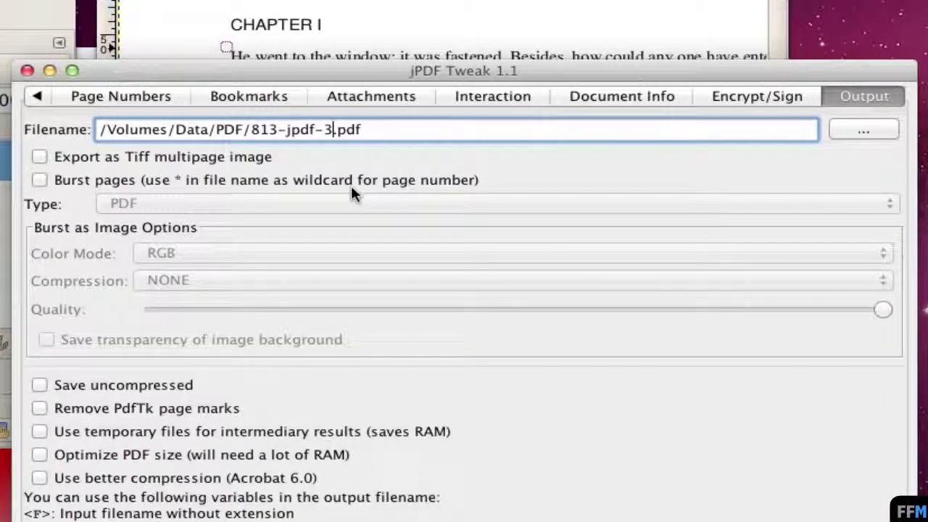
{"action": "key", "text": "BackSpace"}
{"action": "type", "text": "4"}
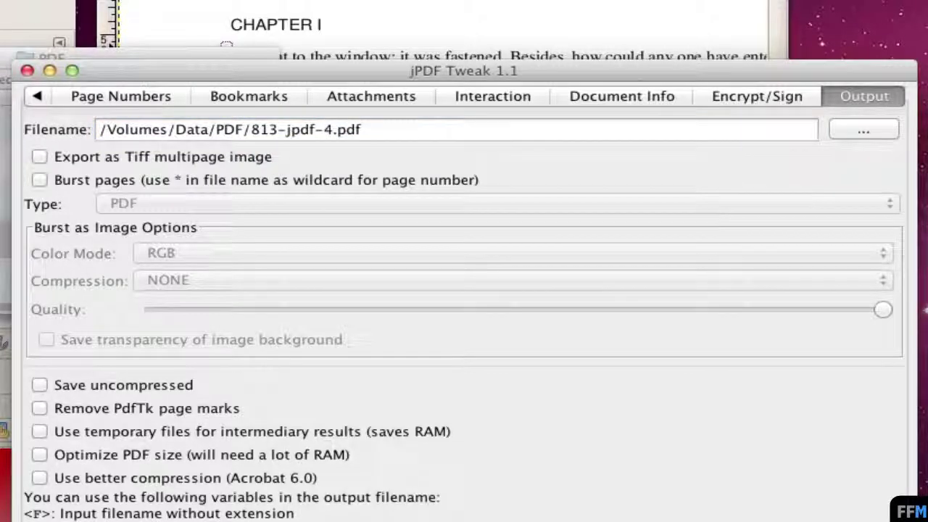
{"action": "left_click", "coordinate": [544, 437]}
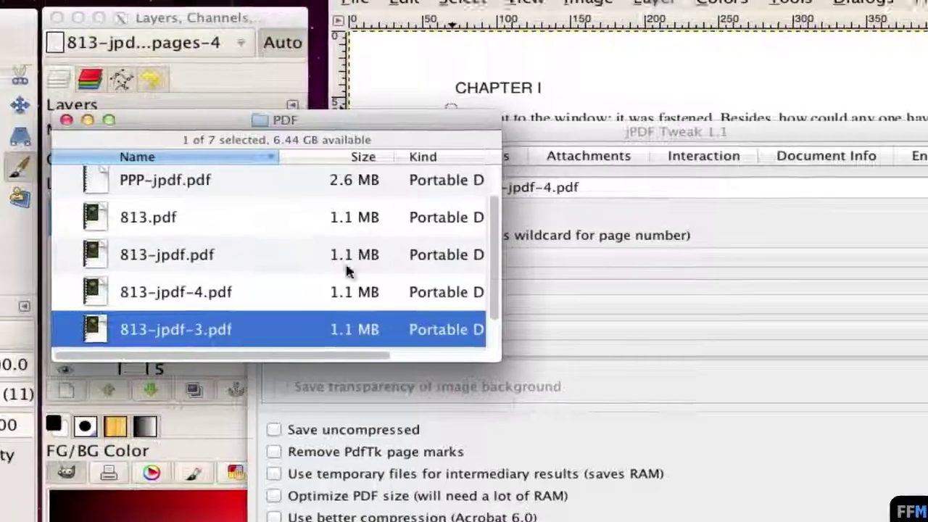
Open 813-jpdf-4.pdf from the PDF folder in Preview
{"action": "scroll", "coordinate": [321, 304], "scroll_direction": "down", "scroll_amount": 1}
{"action": "left_click", "coordinate": [326, 299]}
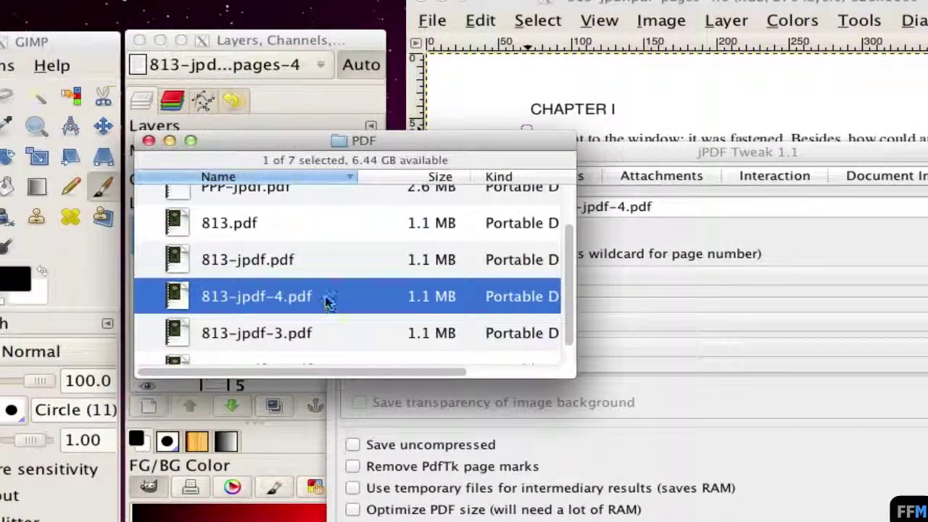
{"action": "right_click", "coordinate": [328, 298]}
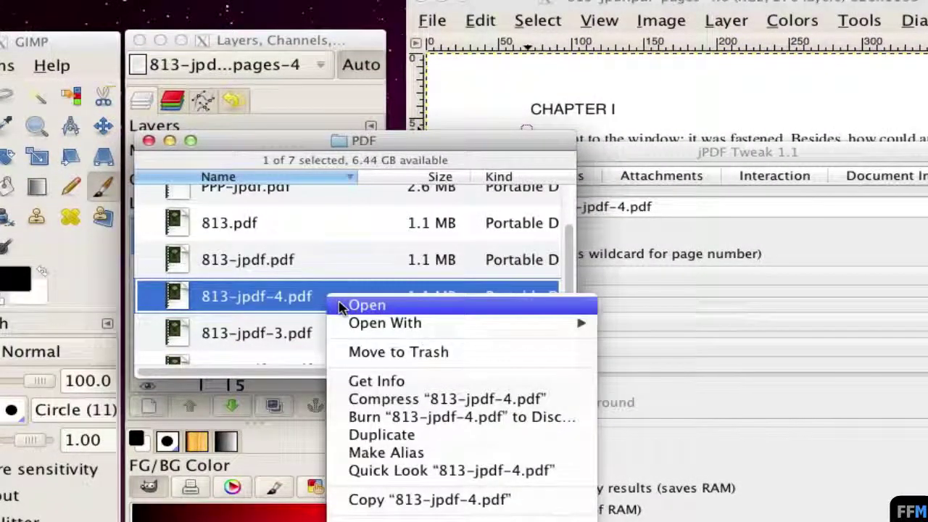
{"action": "left_click", "coordinate": [341, 307]}
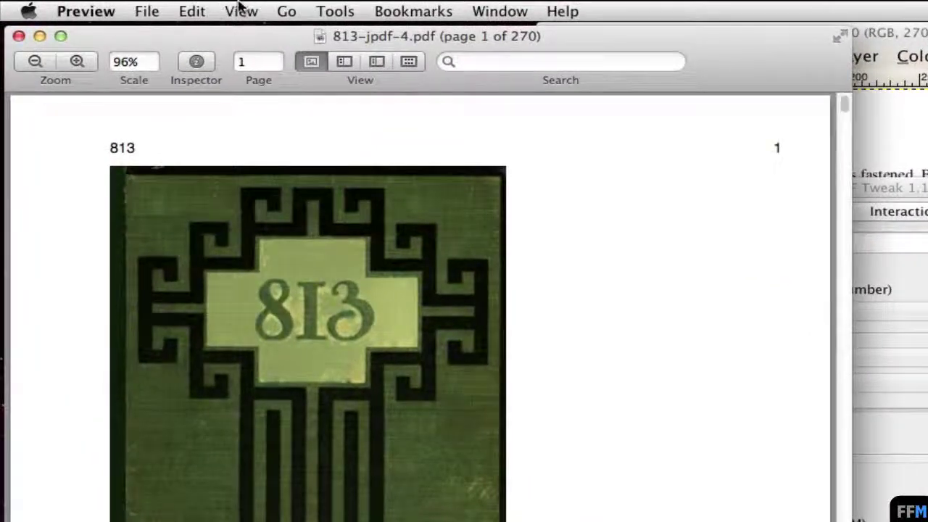
Show the Table of Contents and expand p4 to reveal its nested bookmark
{"action": "left_click", "coordinate": [242, 10]}
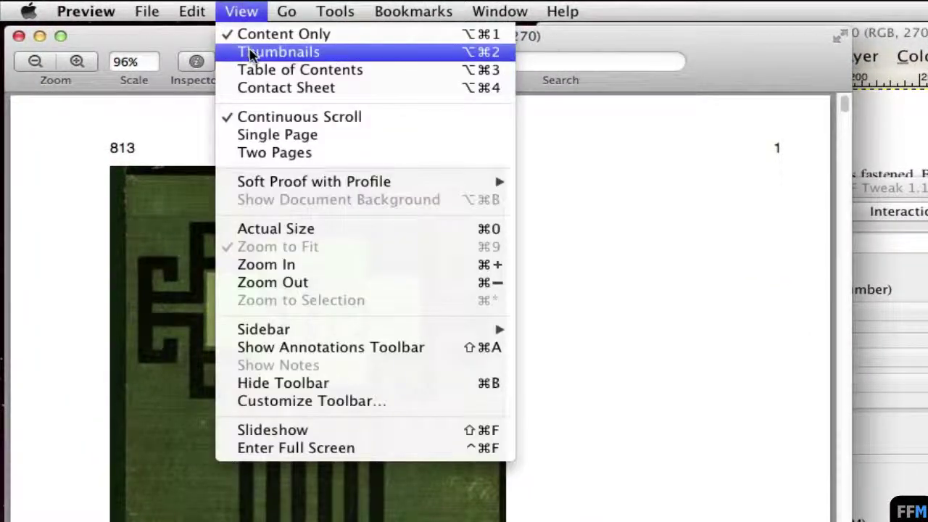
{"action": "left_click", "coordinate": [239, 70]}
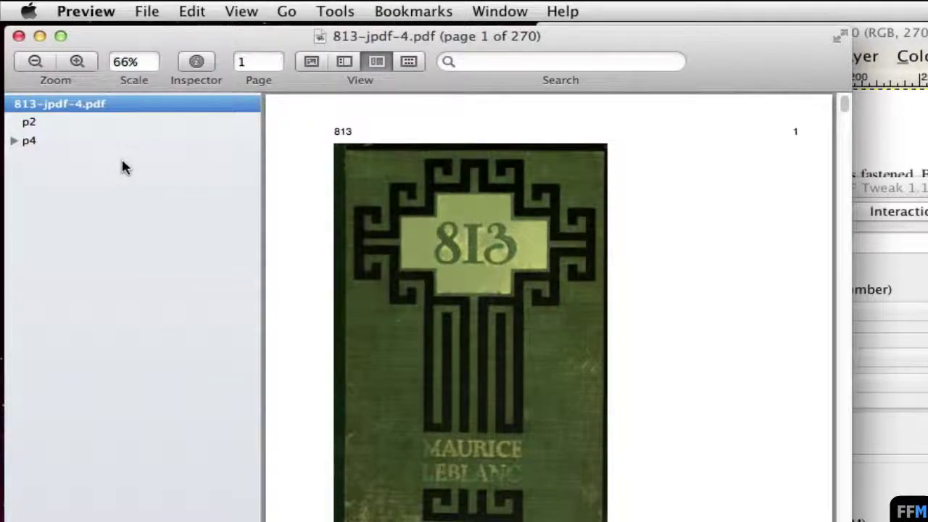
{"action": "left_click", "coordinate": [13, 142]}
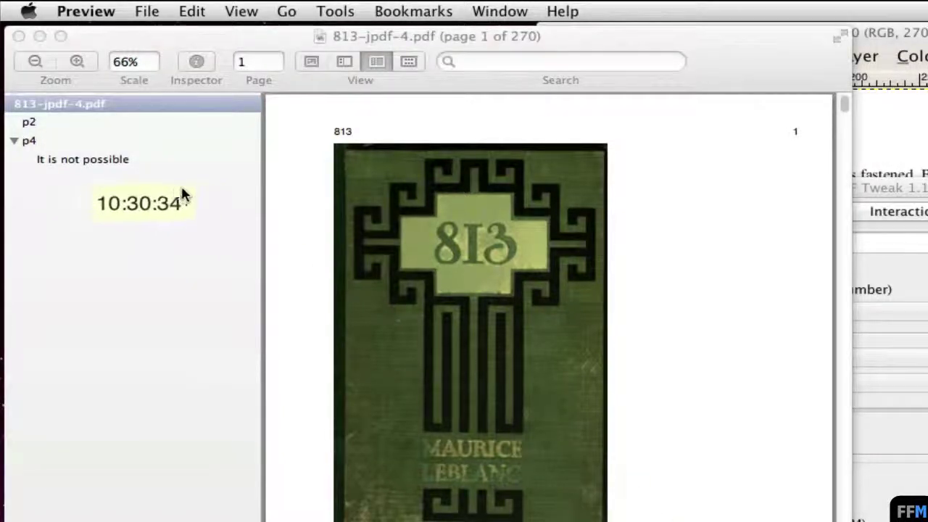
{"action": "left_click_drag", "start_coordinate": [183, 193], "coordinate": [188, 196]}
{"action": "left_click", "coordinate": [110, 43]}
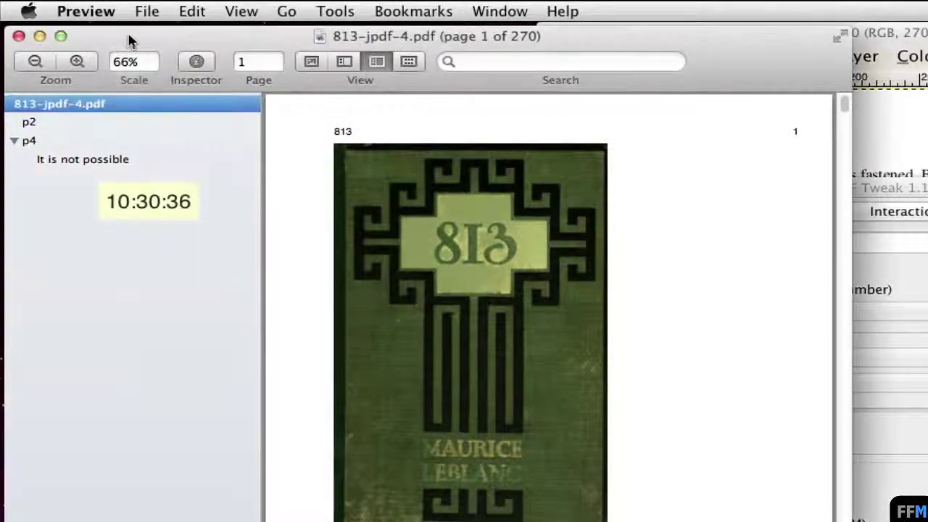
Follow the p2, p4 and 'It is not possible' bookmarks to their pages
{"action": "left_click", "coordinate": [28, 124]}
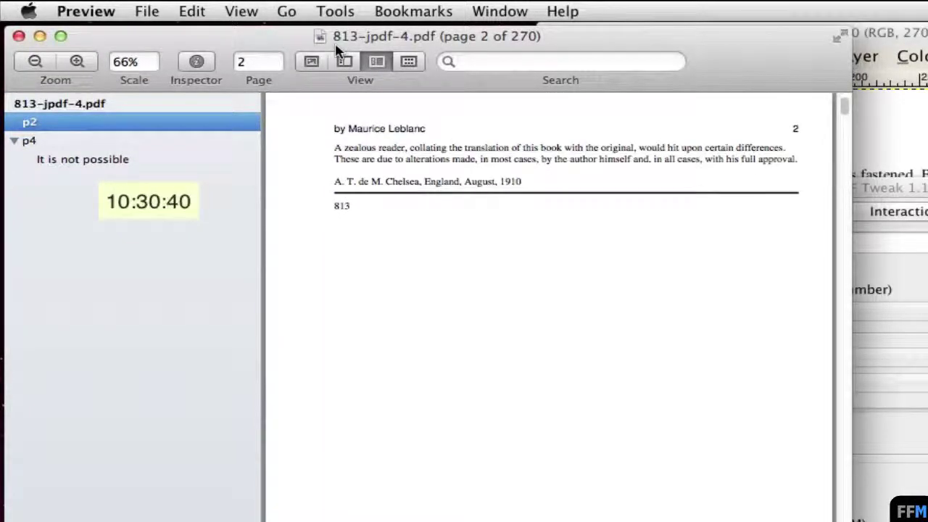
{"action": "left_click", "coordinate": [26, 141]}
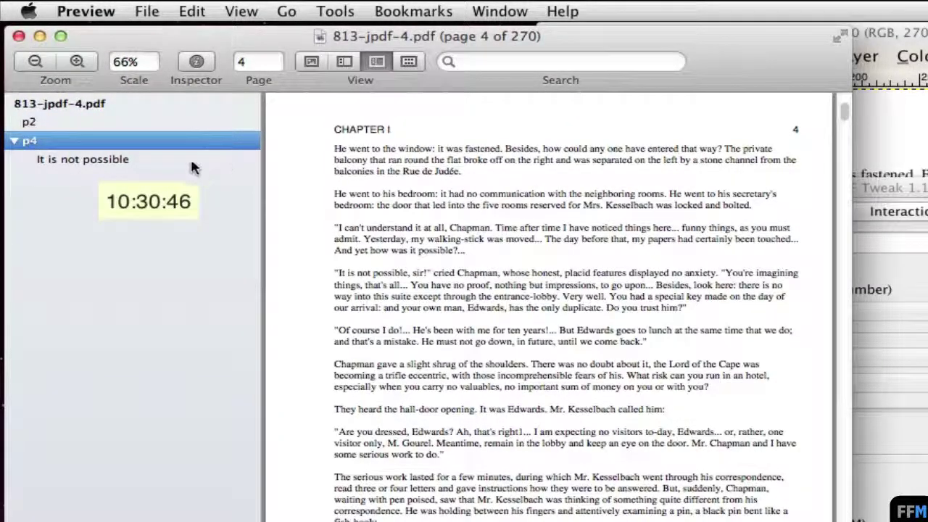
{"action": "left_click", "coordinate": [72, 161]}
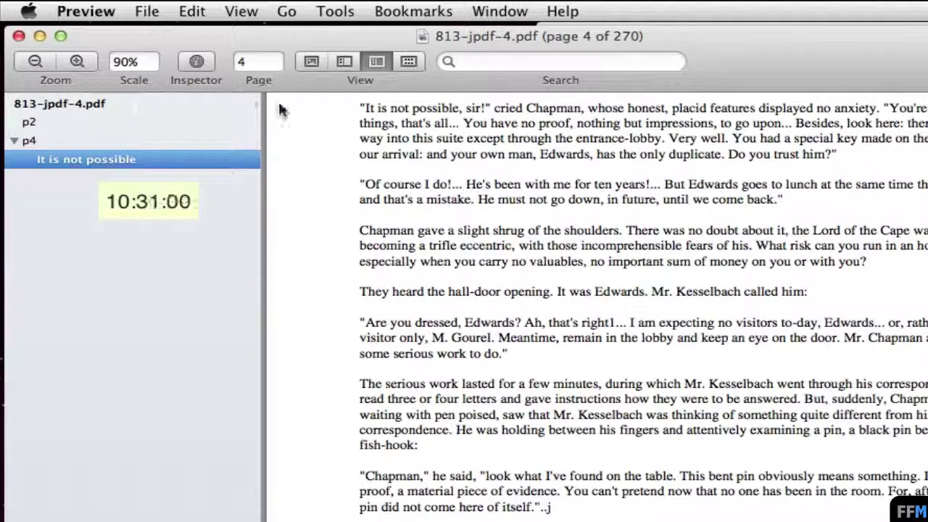
{"action": "left_click", "coordinate": [249, 106]}
{"action": "left_click", "coordinate": [248, 106]}
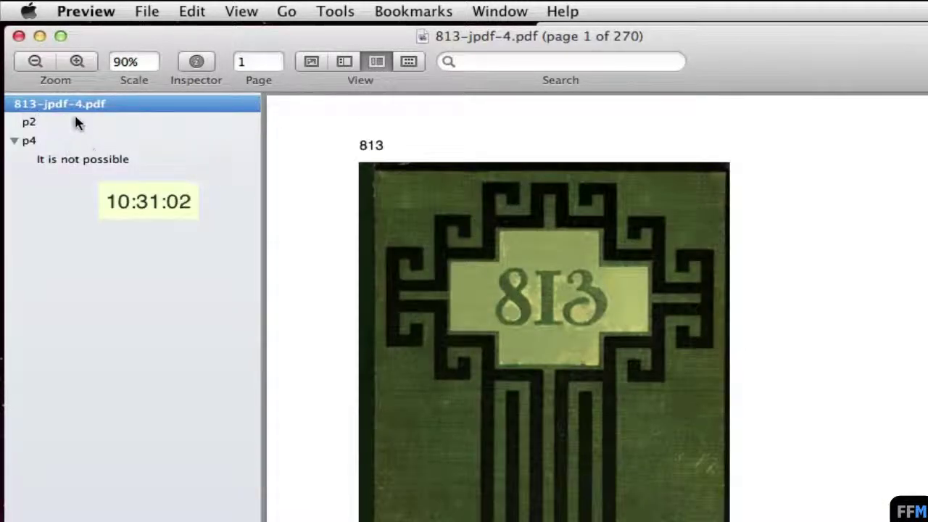
{"action": "left_click", "coordinate": [28, 128]}
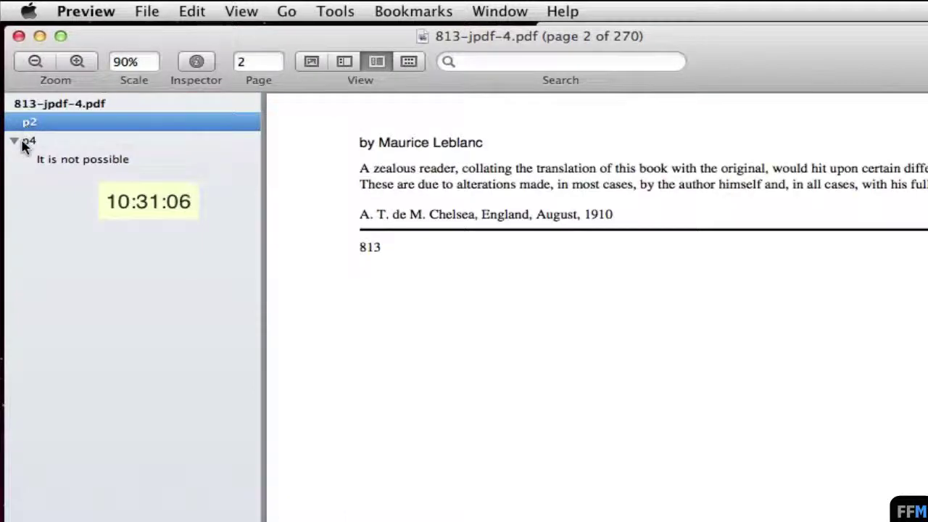
{"action": "left_click", "coordinate": [25, 144]}
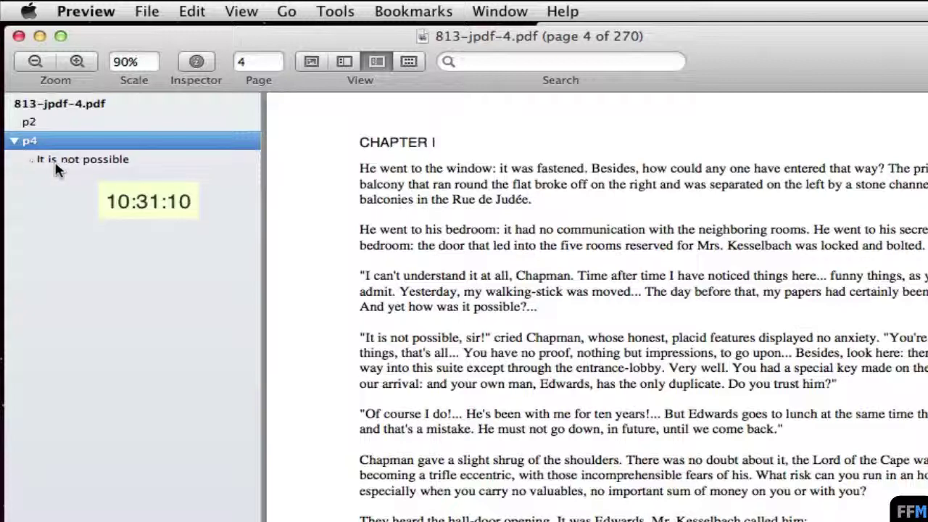
{"action": "left_click", "coordinate": [61, 167]}
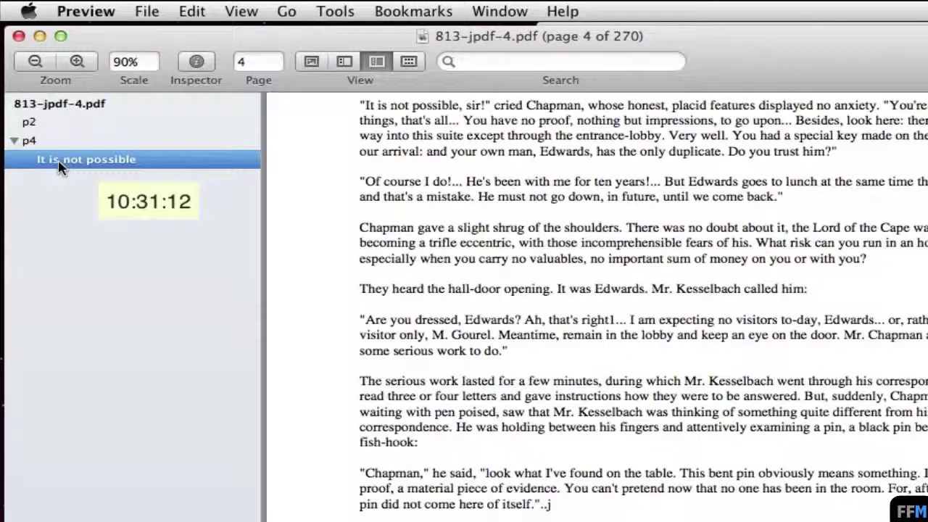